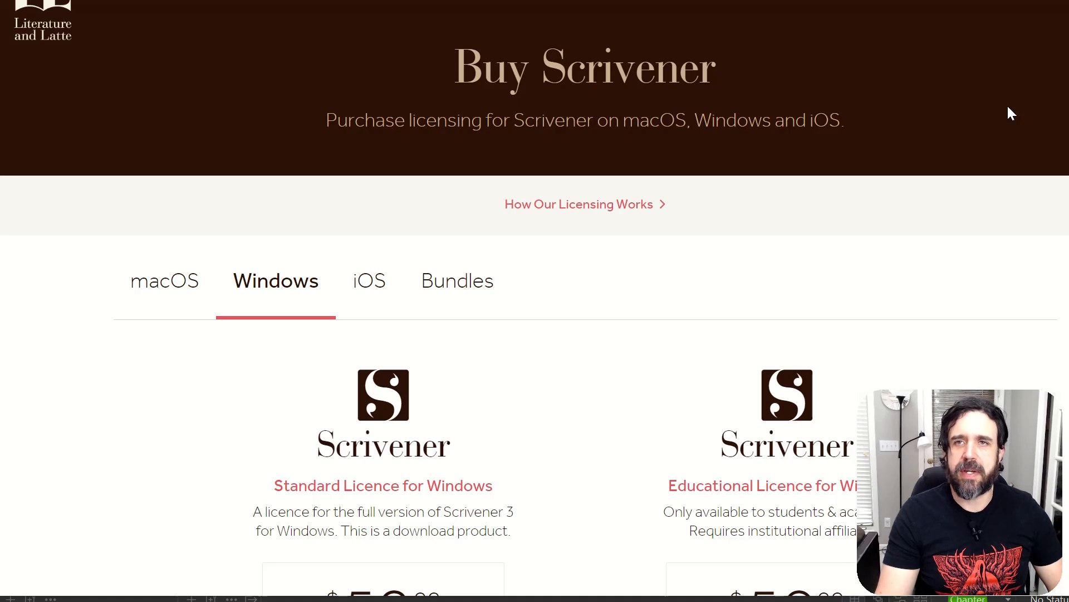
Review the Scrivener licence options for Windows and macOS and the page on upgrading to Scrivener 3 for Windows.
scroll(890, 291, "down", 3)
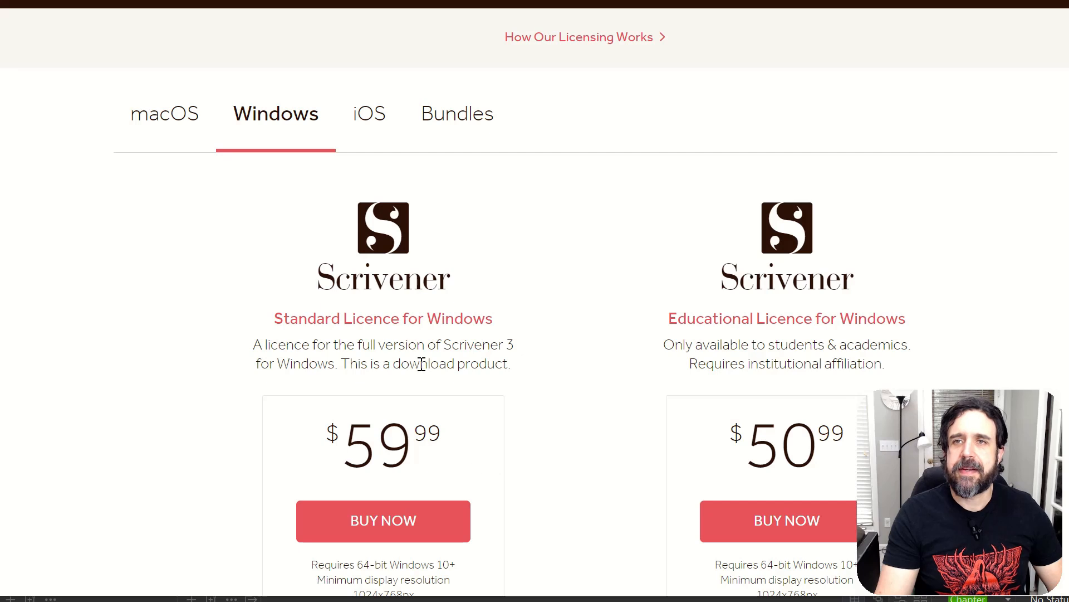
scroll(401, 395, "down", 2)
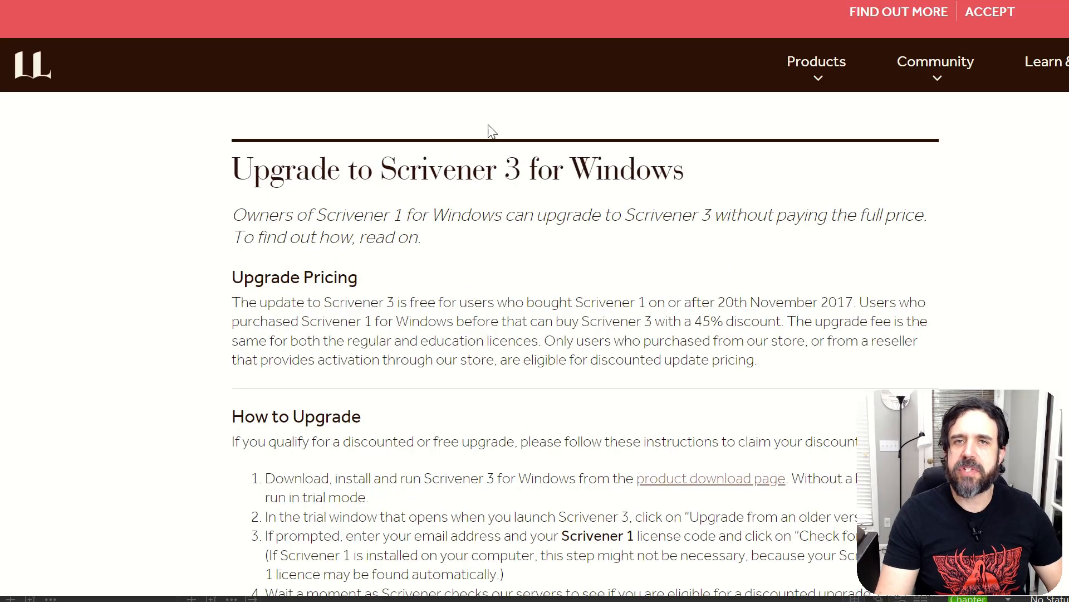
scroll(370, 413, "down", 5)
scroll(372, 403, "down", 8)
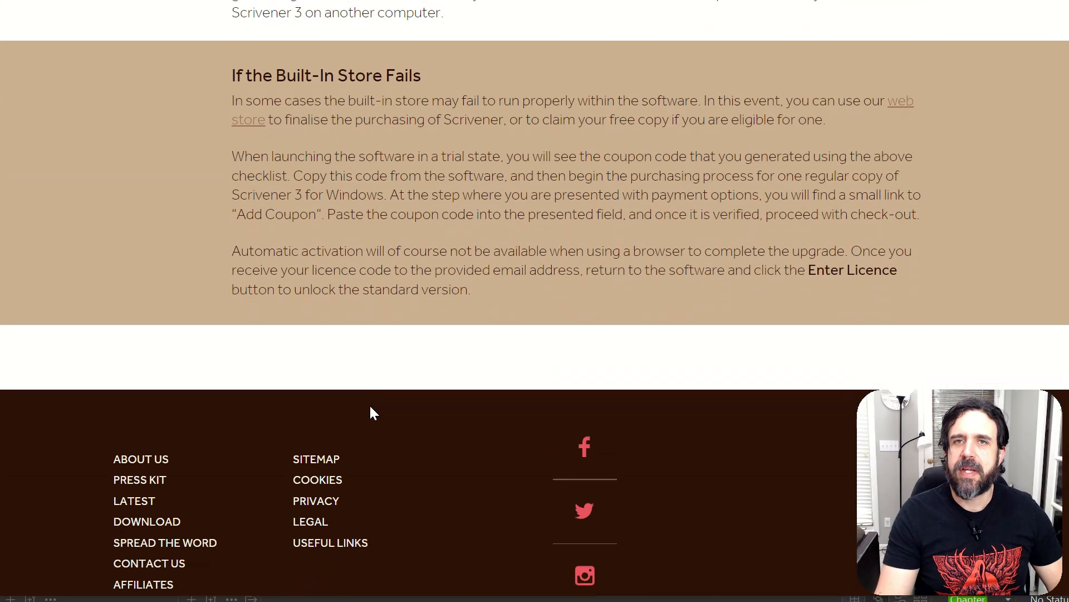
scroll(370, 410, "up", 6)
scroll(370, 406, "up", 5)
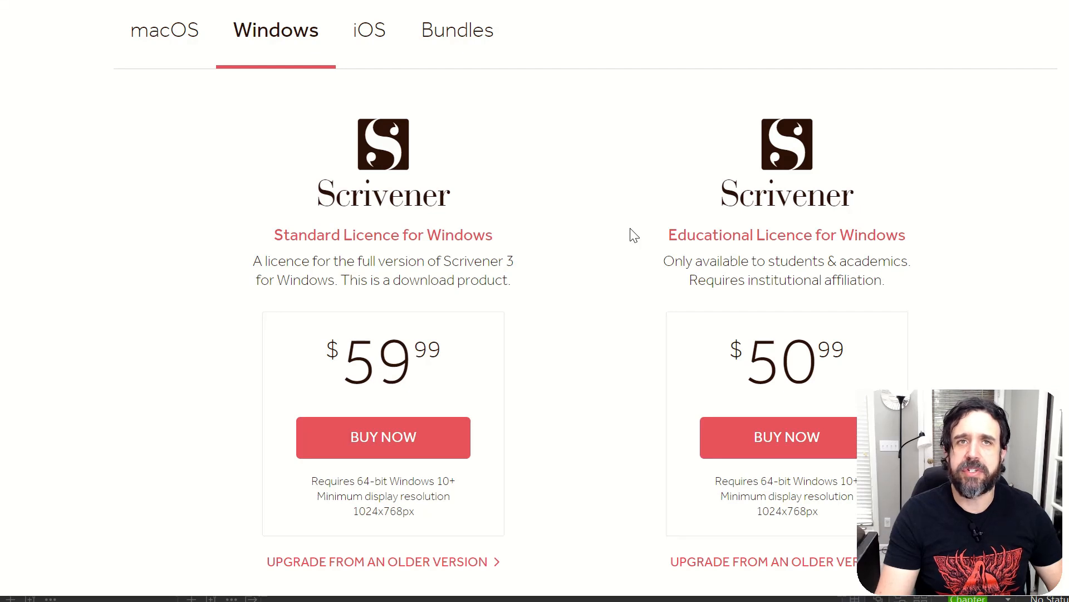
left_click(181, 56)
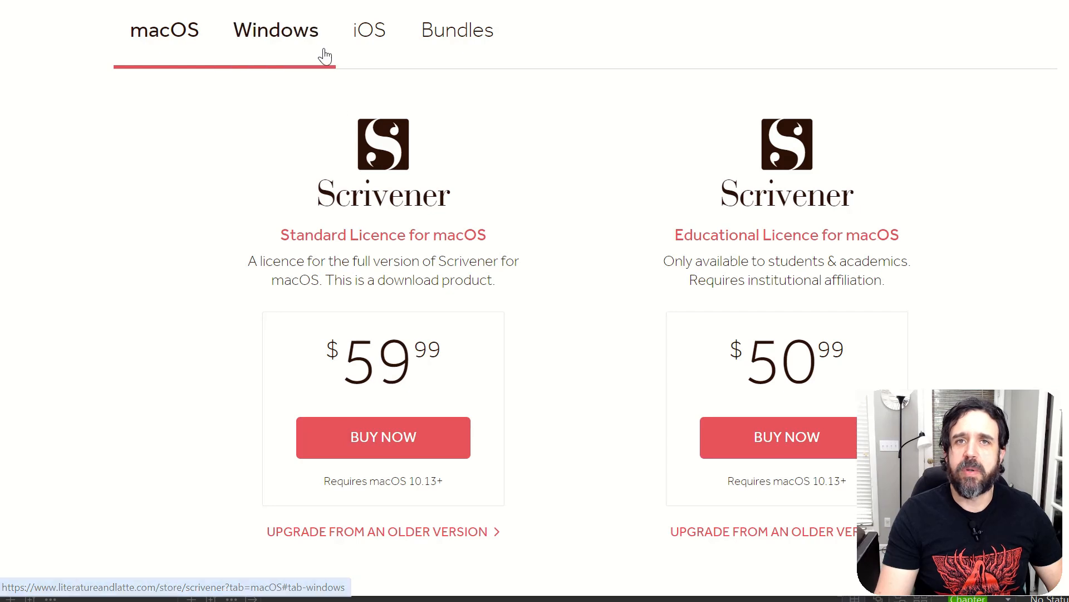
left_click(305, 43)
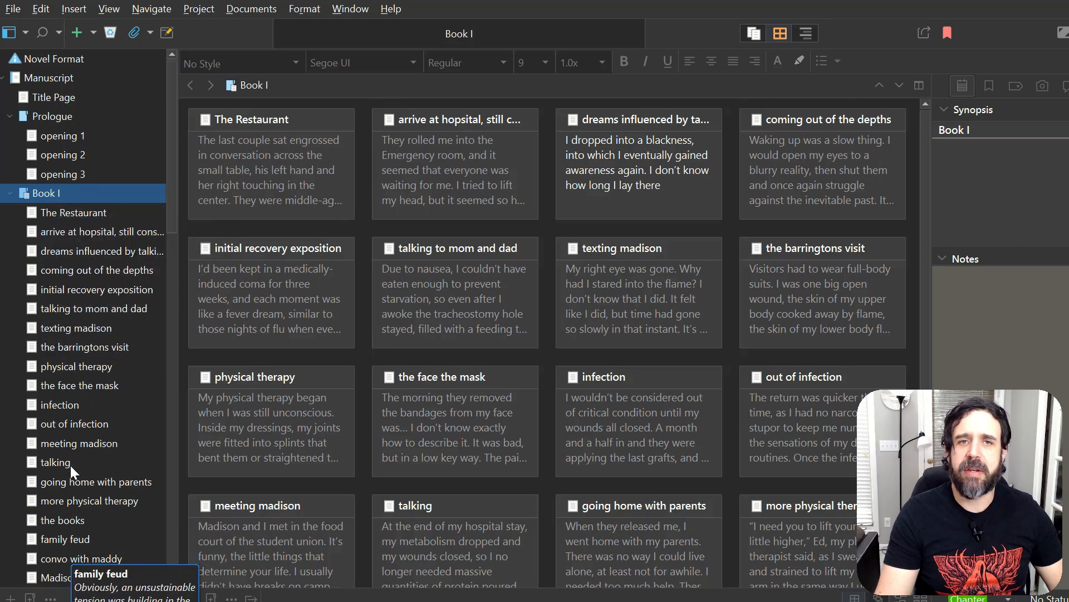
In Scrivener, look through the Book I scenes The Restaurant, the barringtons visit and texting madison, plus the Book I corkboard.
left_click(75, 216)
scroll(478, 328, "down", 20)
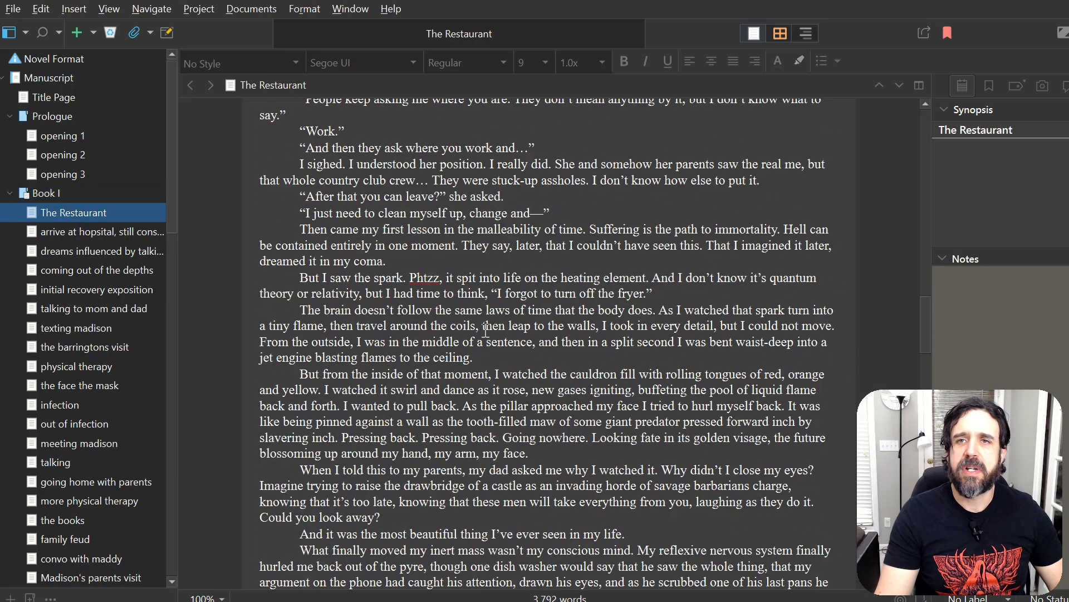
scroll(527, 443, "down", 15)
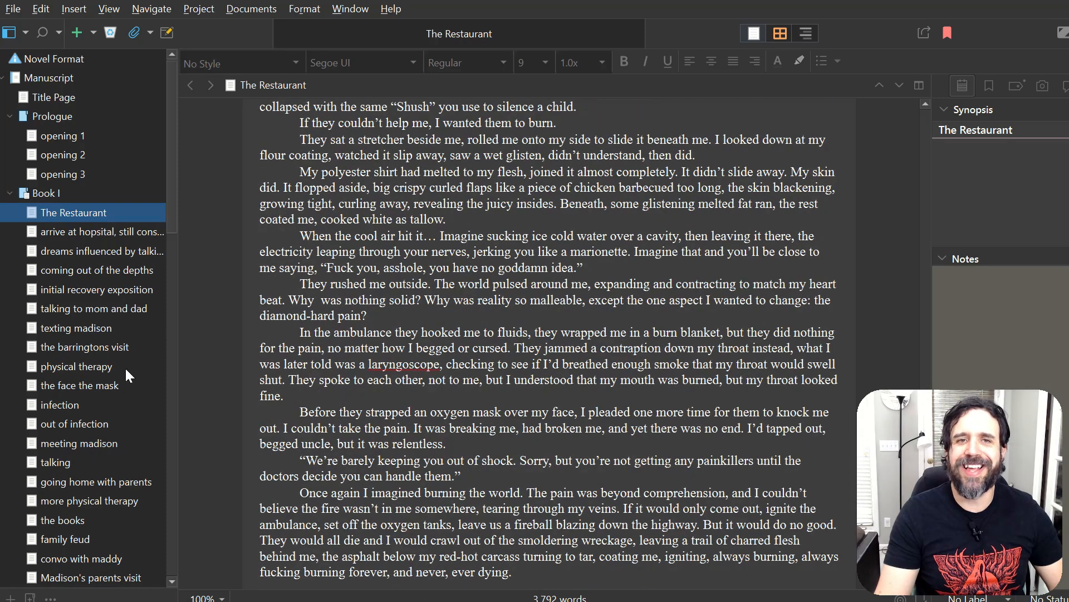
left_click(127, 348)
scroll(454, 305, "up", 20)
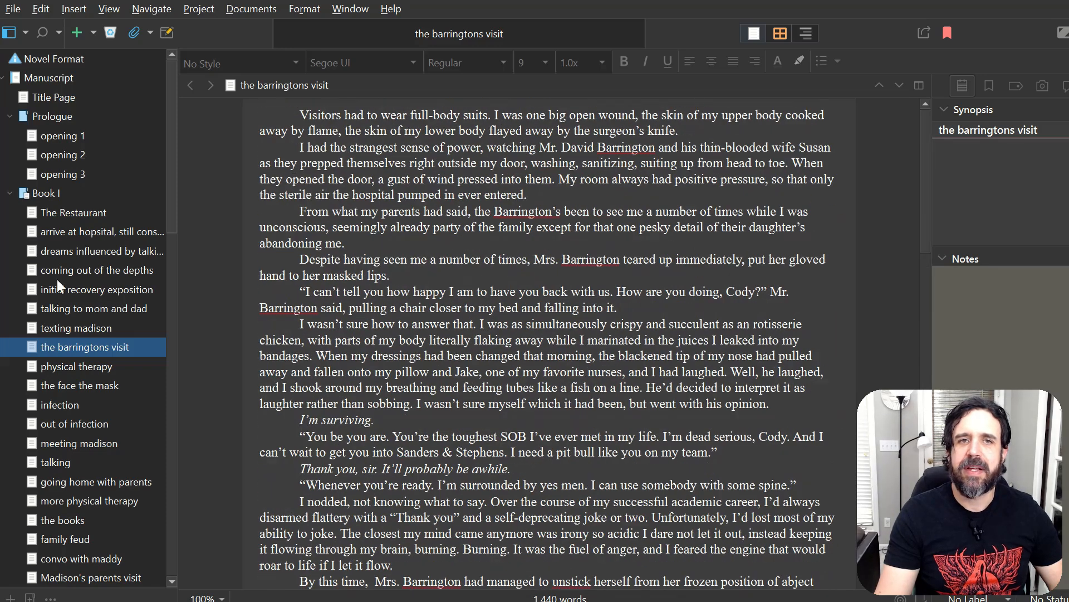
left_click(74, 329)
scroll(529, 291, "up", 10)
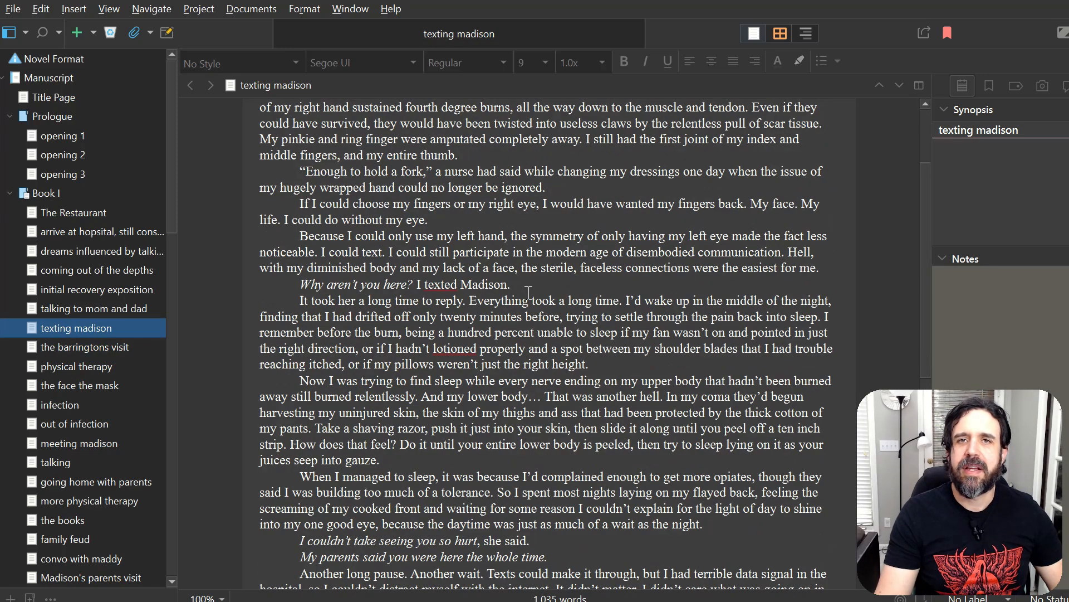
left_click(51, 196)
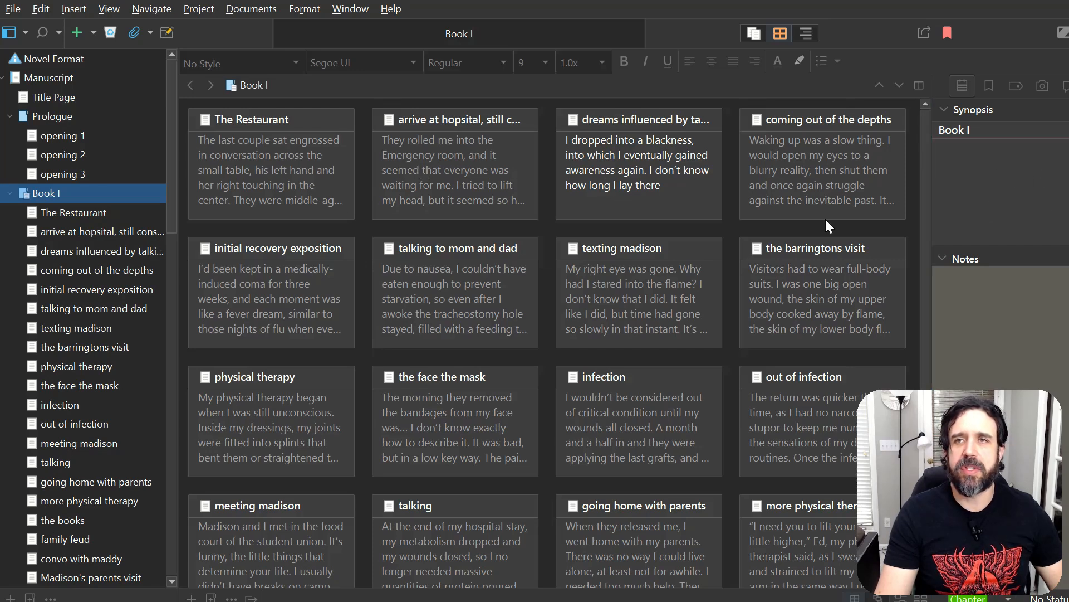
left_click(135, 218)
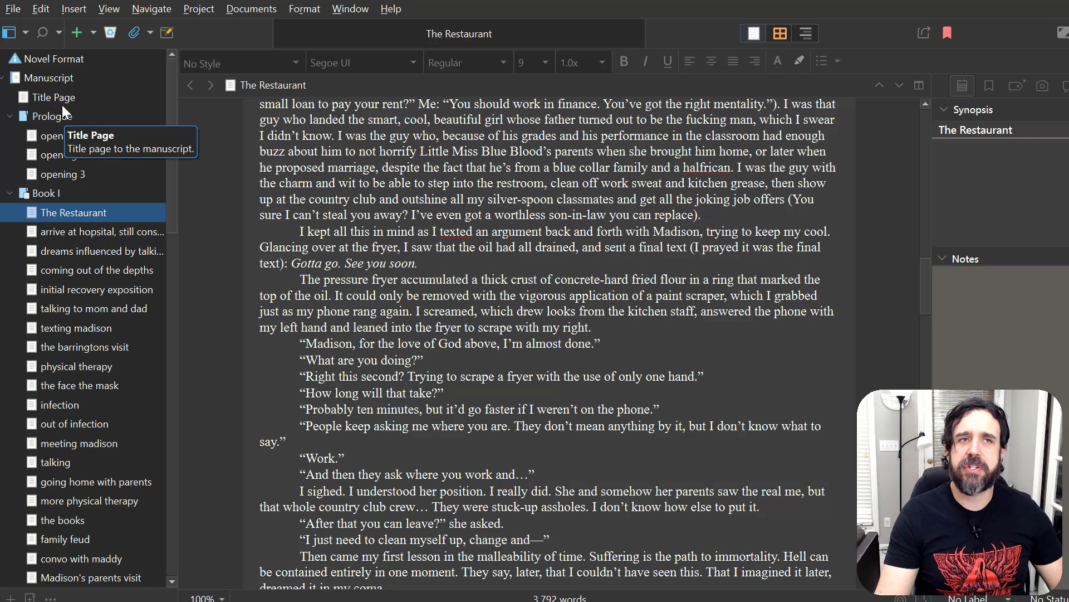
Open the compile settings for the manuscript and choose ePub 3 Ebook (.epub) as the output type.
left_click(12, 11)
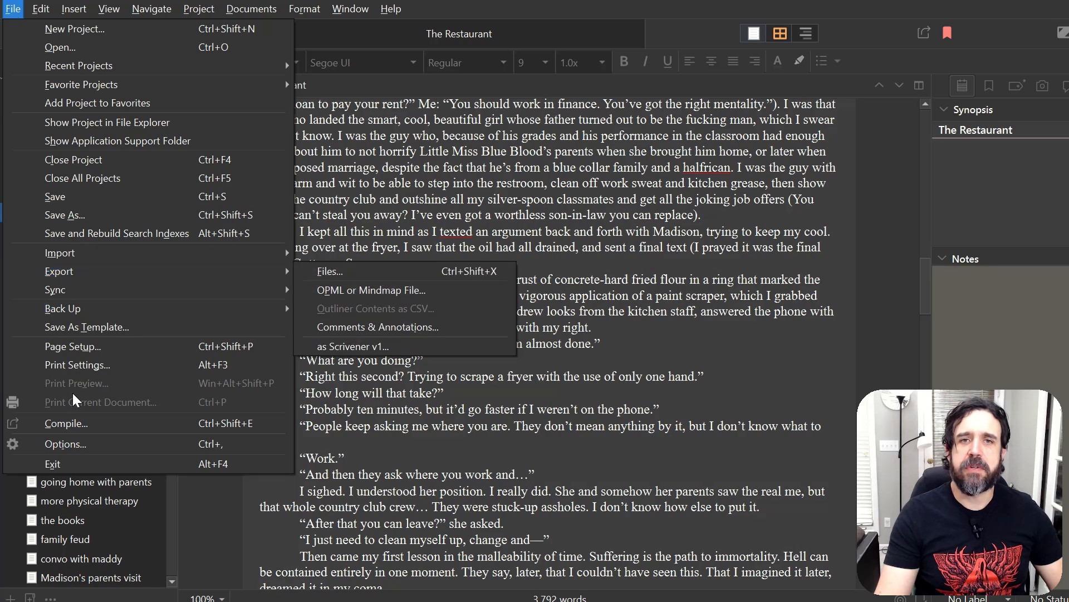
left_click(66, 424)
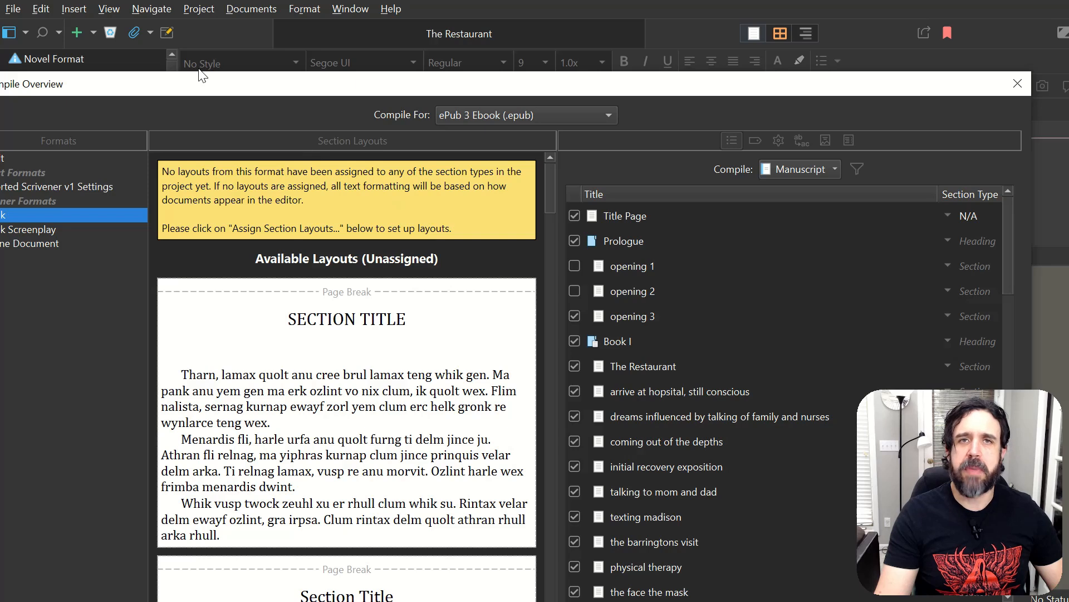
left_click_drag(183, 87, 224, 23)
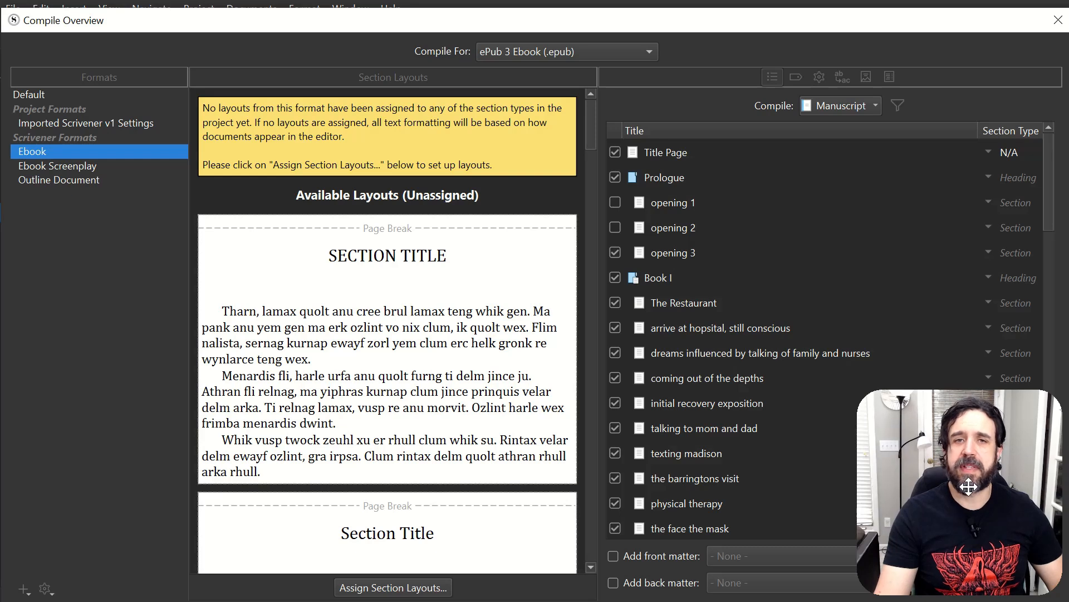
left_click_drag(919, 482, 118, 497)
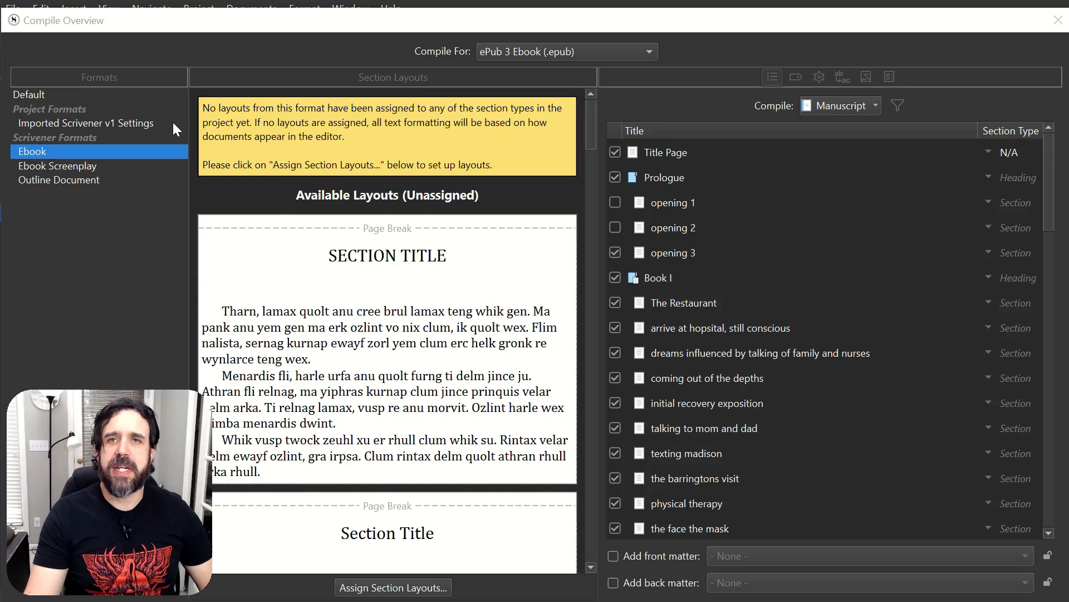
left_click(651, 56)
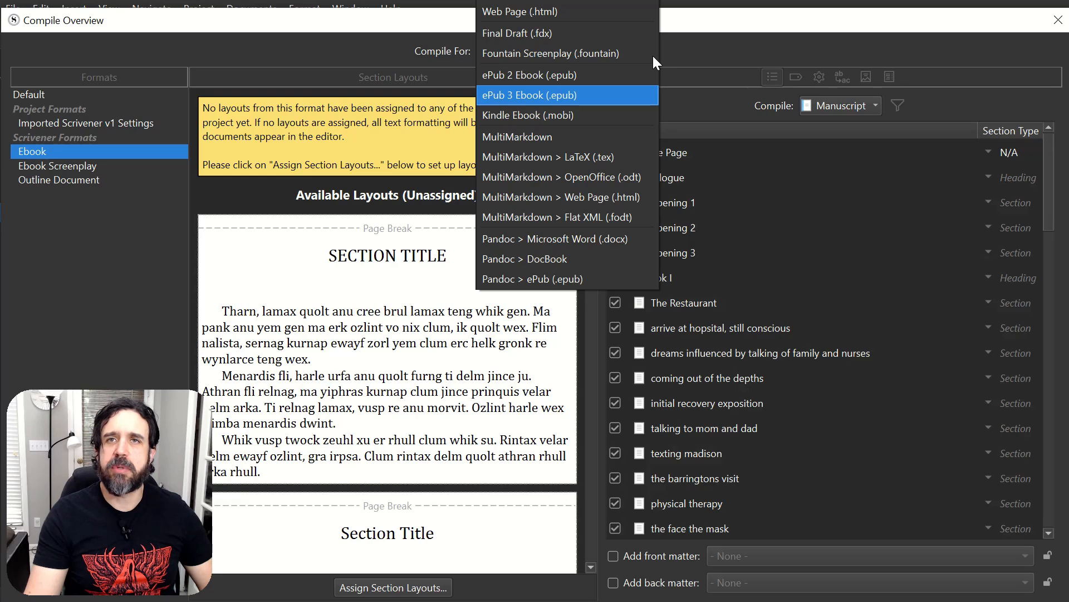
left_click(519, 94)
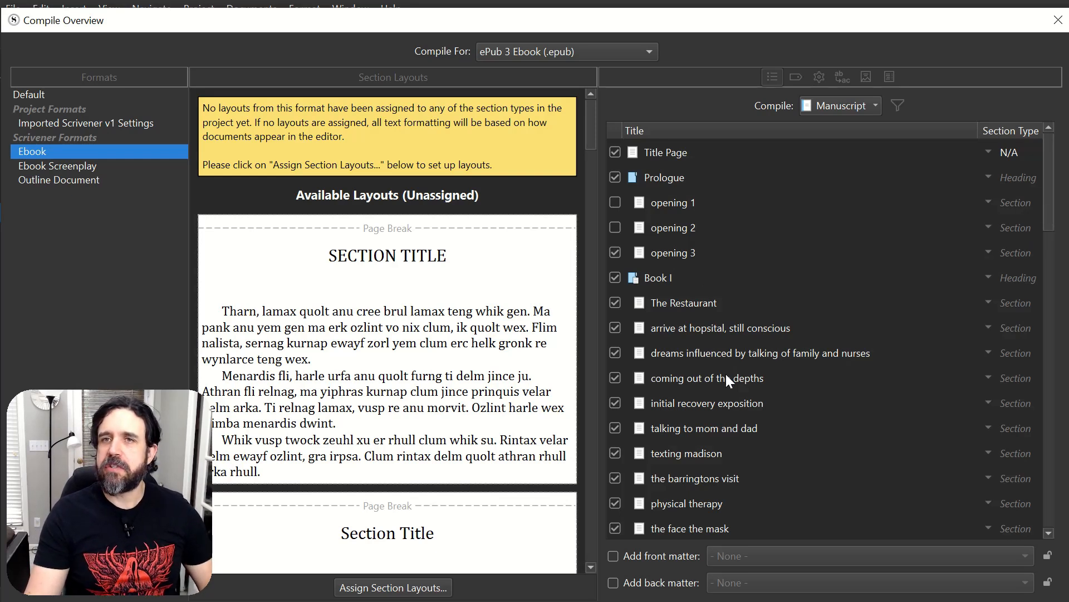
Examine which Manuscript documents are included in the compile and which section layouts the Ebook format offers.
scroll(718, 389, "down", 15)
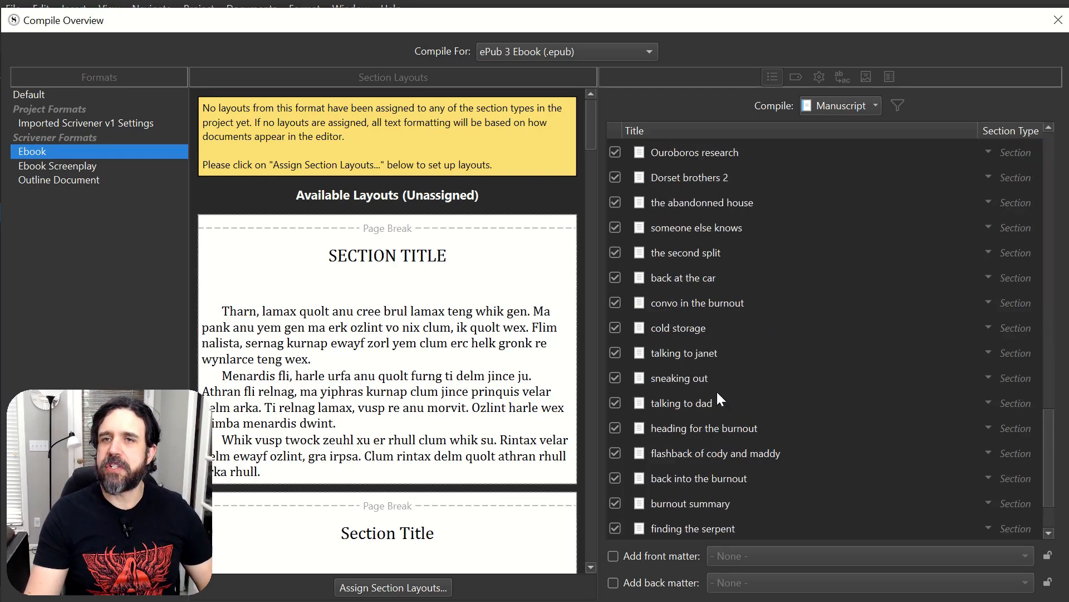
scroll(717, 395, "down", 1)
scroll(663, 314, "up", 15)
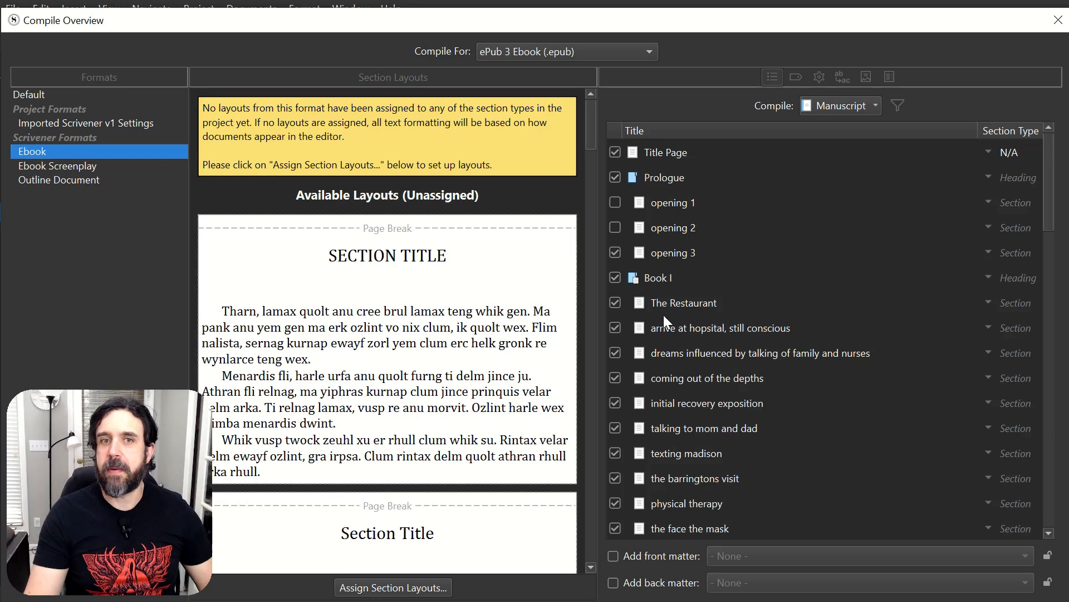
scroll(659, 403, "down", 1)
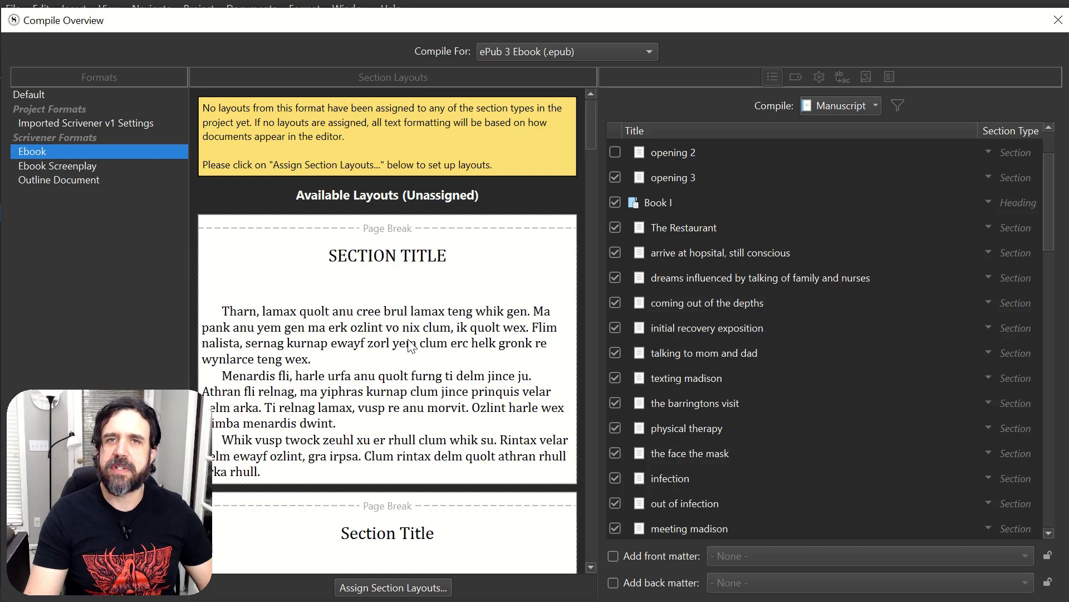
scroll(400, 359, "down", 10)
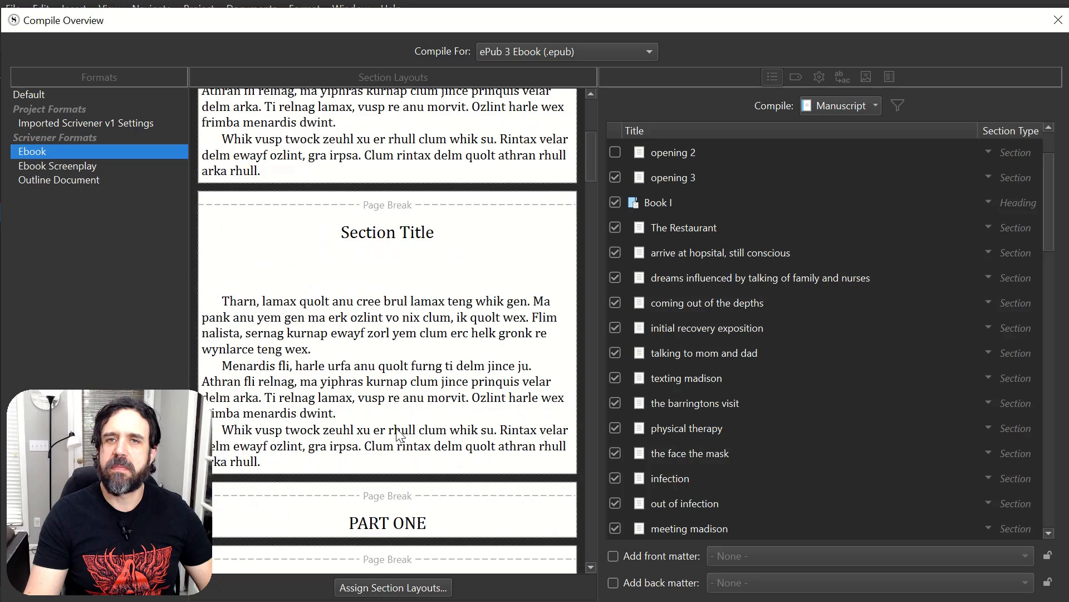
scroll(400, 435, "down", 6)
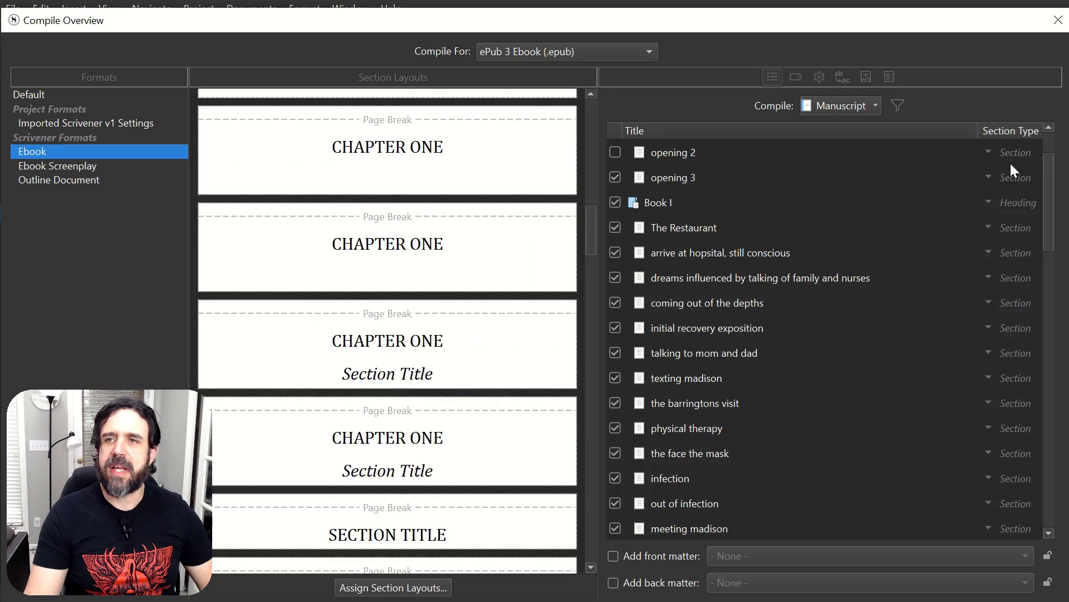
scroll(439, 403, "down", 4)
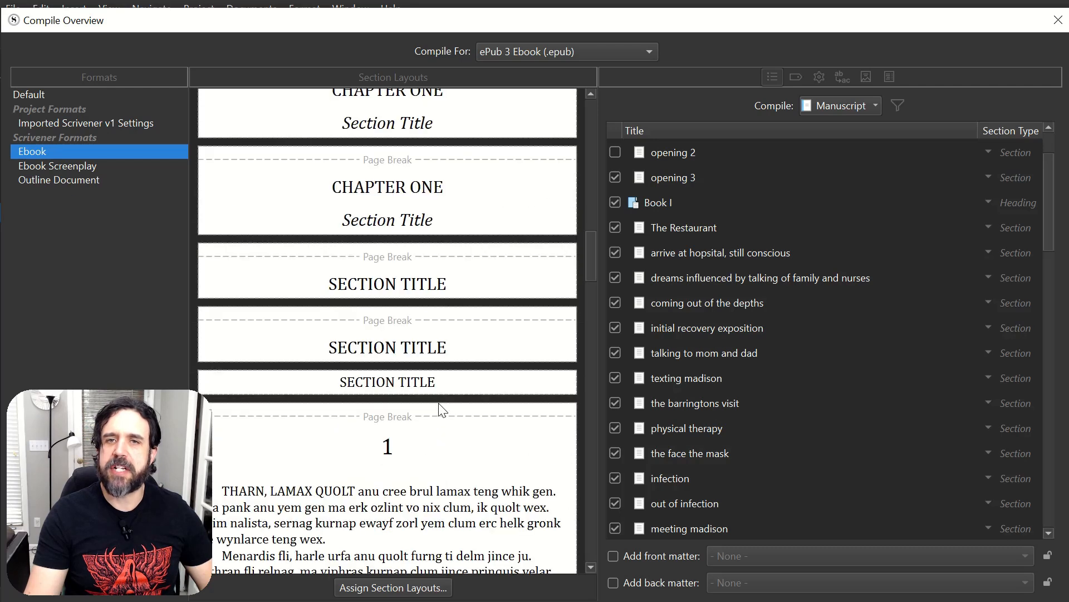
scroll(441, 410, "down", 3)
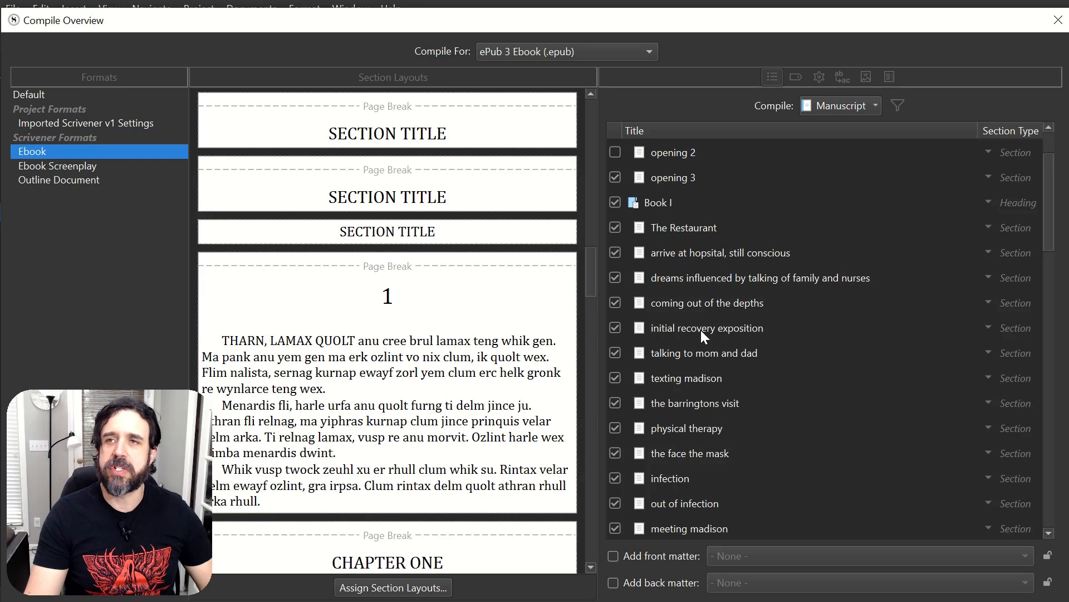
scroll(701, 330, "down", 2)
scroll(700, 329, "down", 5)
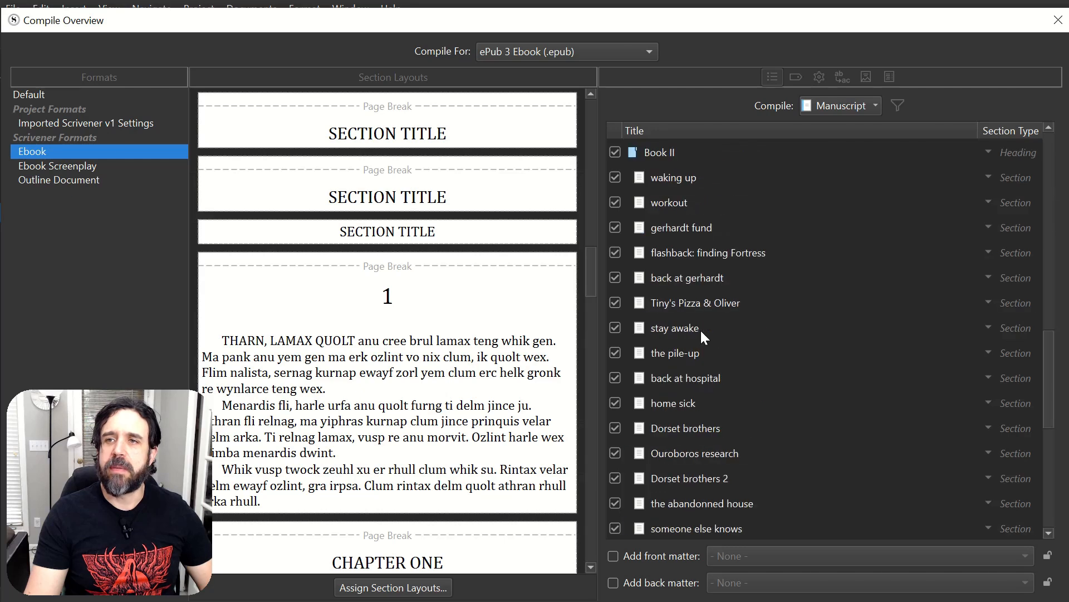
scroll(700, 329, "up", 8)
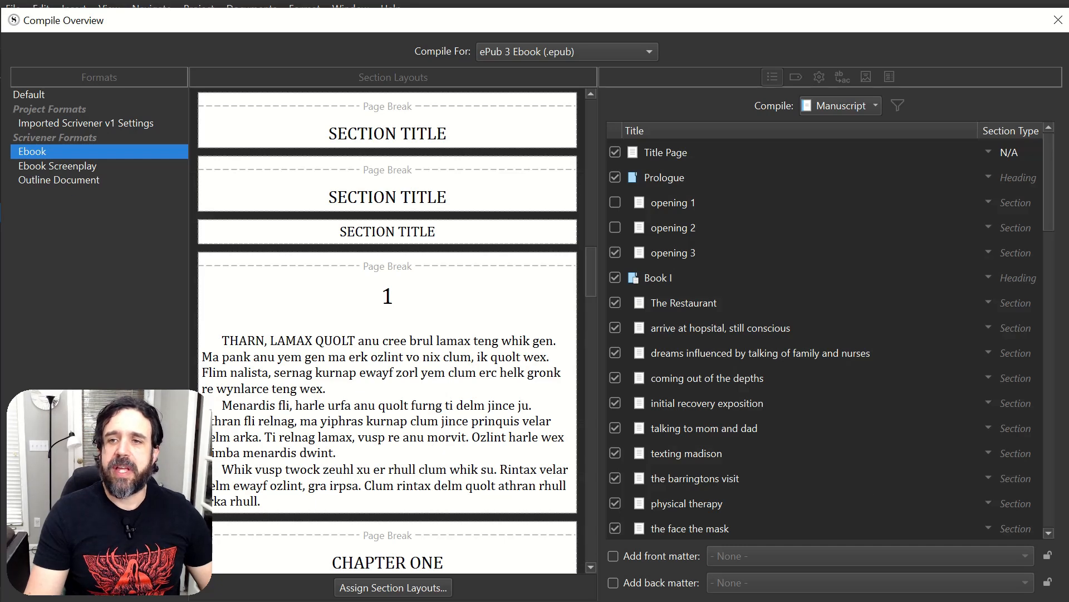
left_click_drag(885, 599, 888, 537)
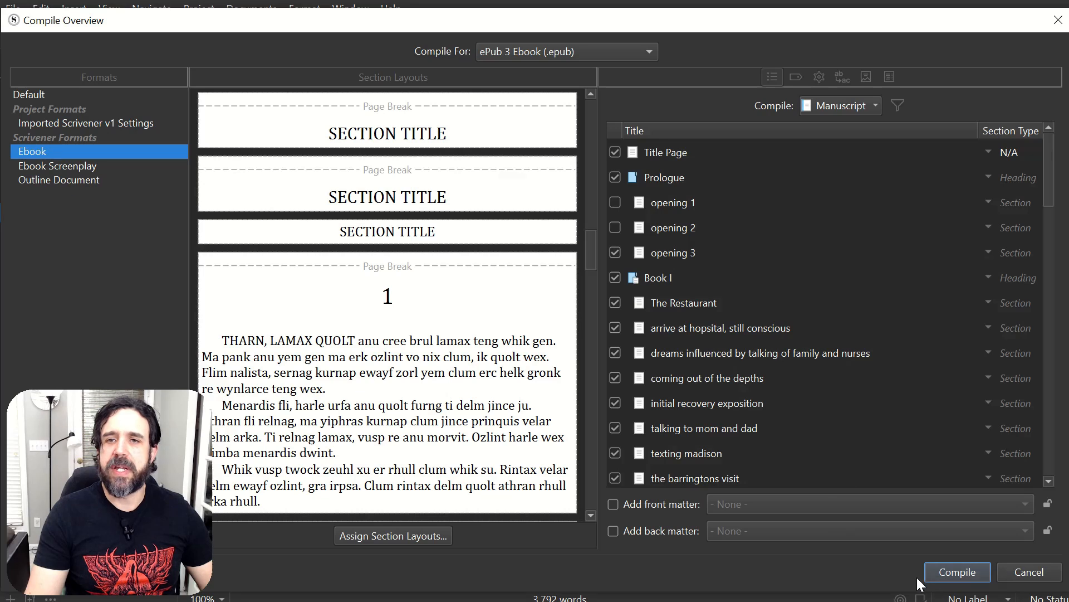
left_click(954, 571)
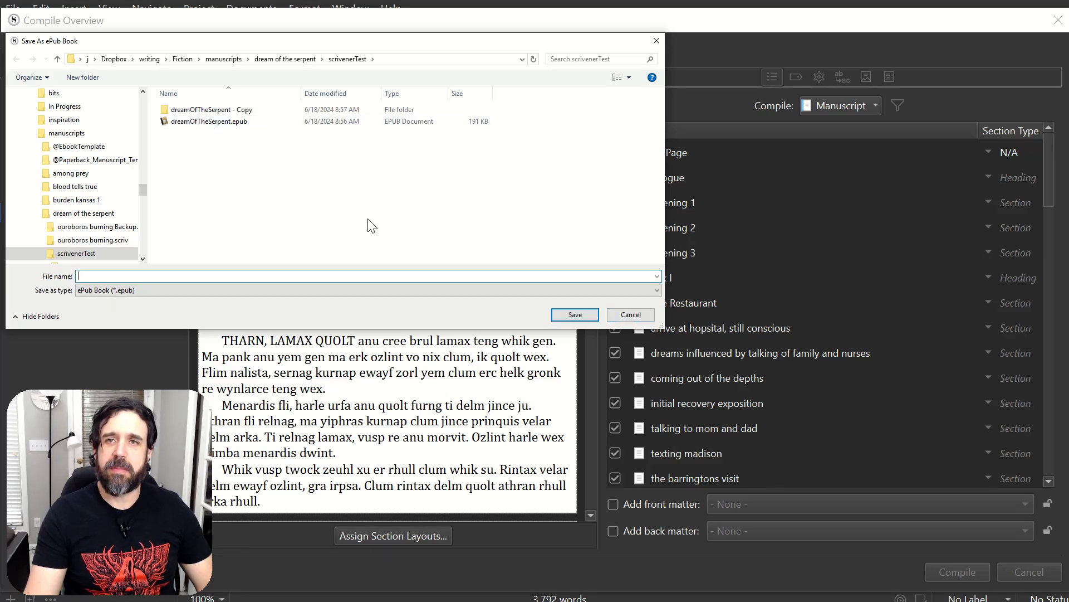
left_click(631, 314)
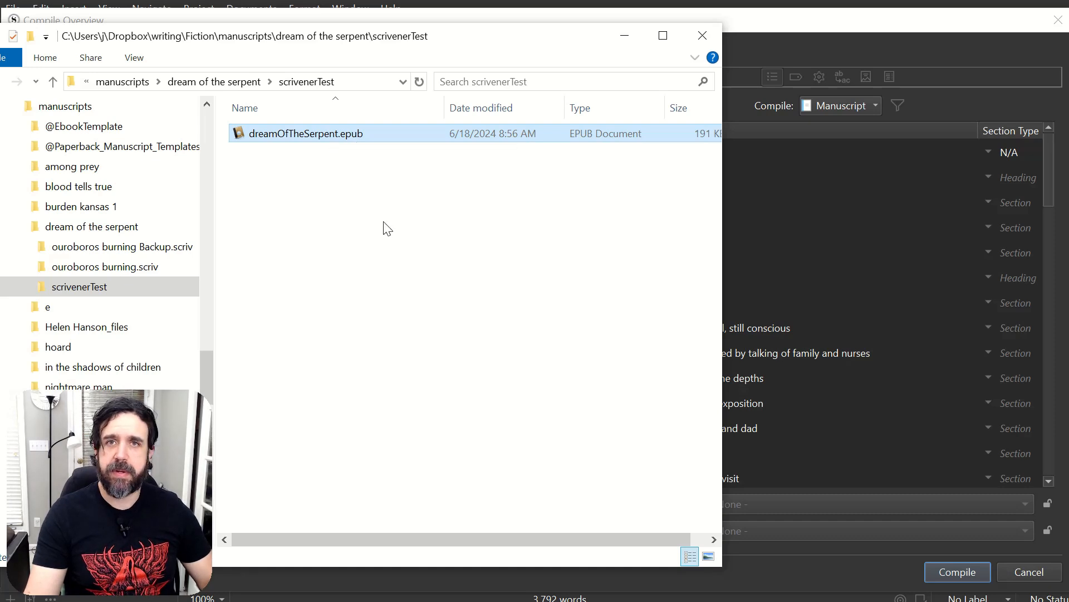
Paste a duplicate of dreamOfTheSerpent.epub in the scrivenerTest folder and rename it dreamOfTheSerpent - Copy.zip.
key("ctrl+v")
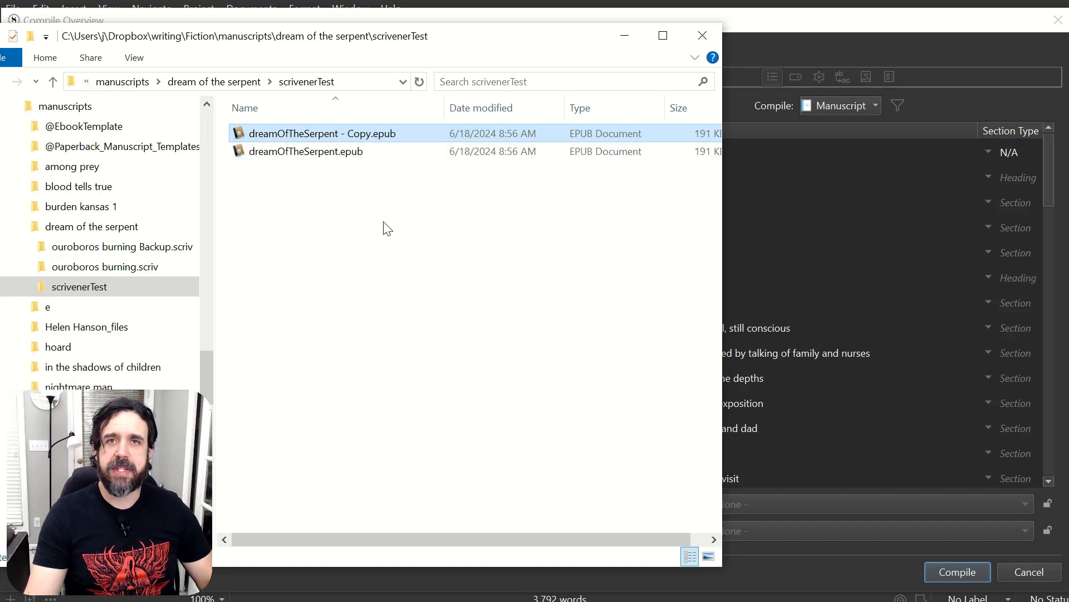
left_click(375, 139)
left_click(377, 133)
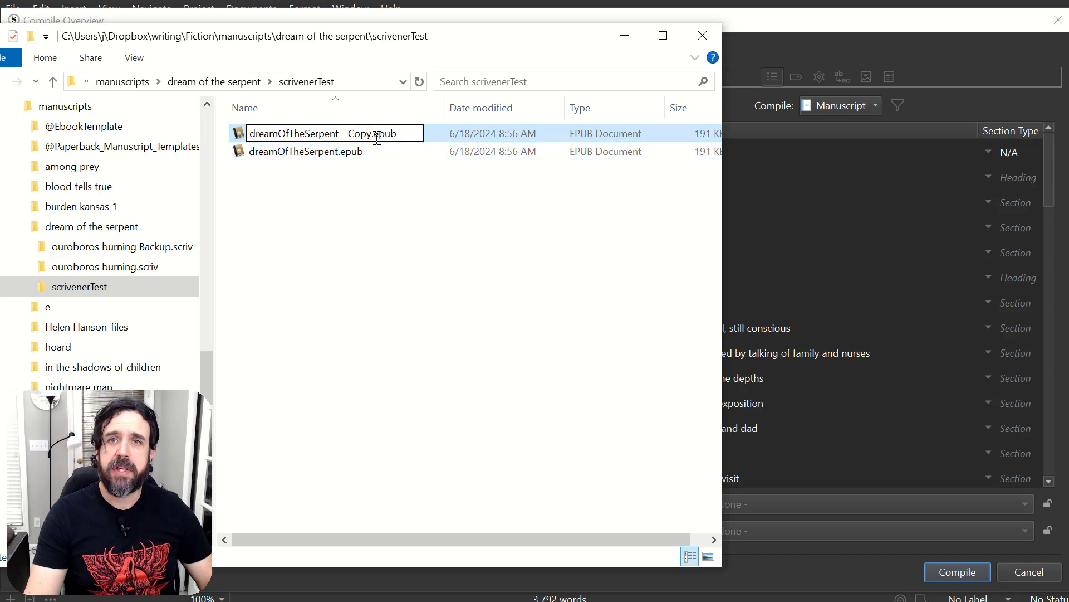
left_click_drag(377, 134, 399, 140)
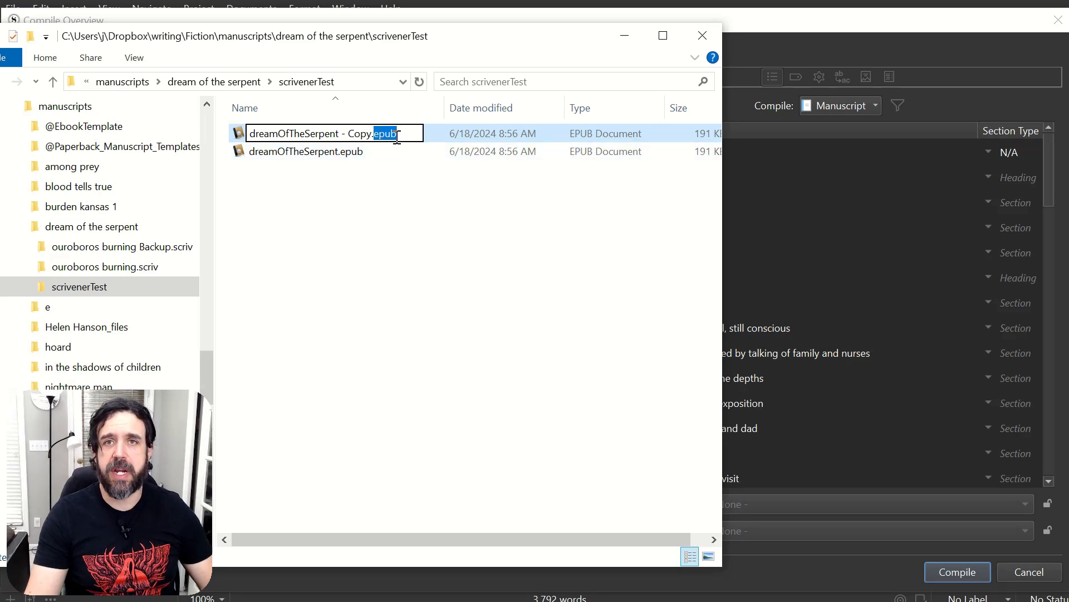
type("zip")
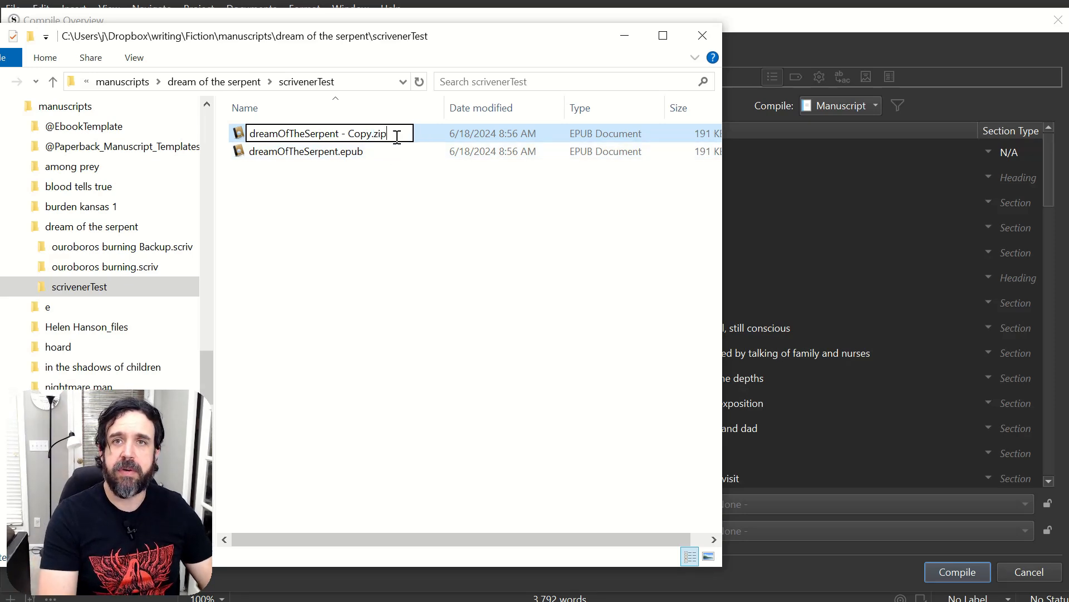
key("Return")
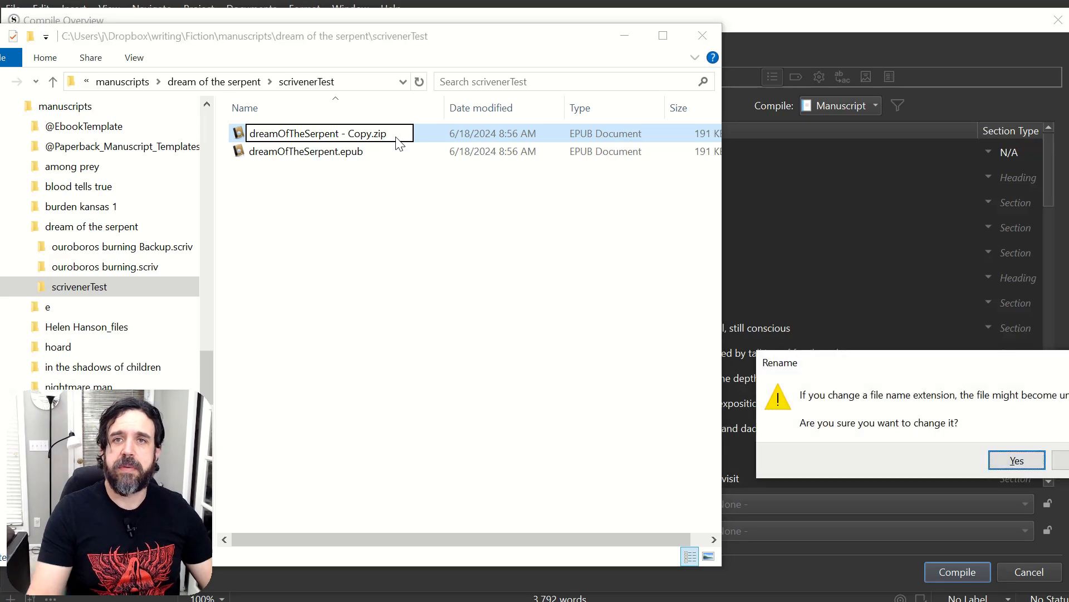
key("Return")
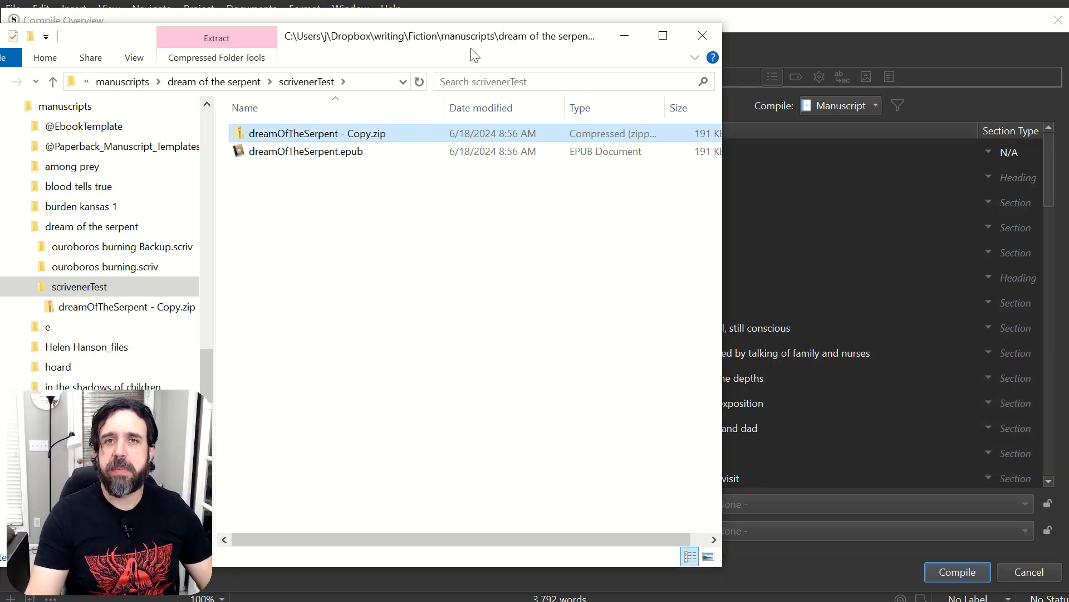
Extract dreamOfTheSerpent - Copy.zip into a dreamOfTheSerpent - Copy folder within scrivenerTest.
double_click(348, 134)
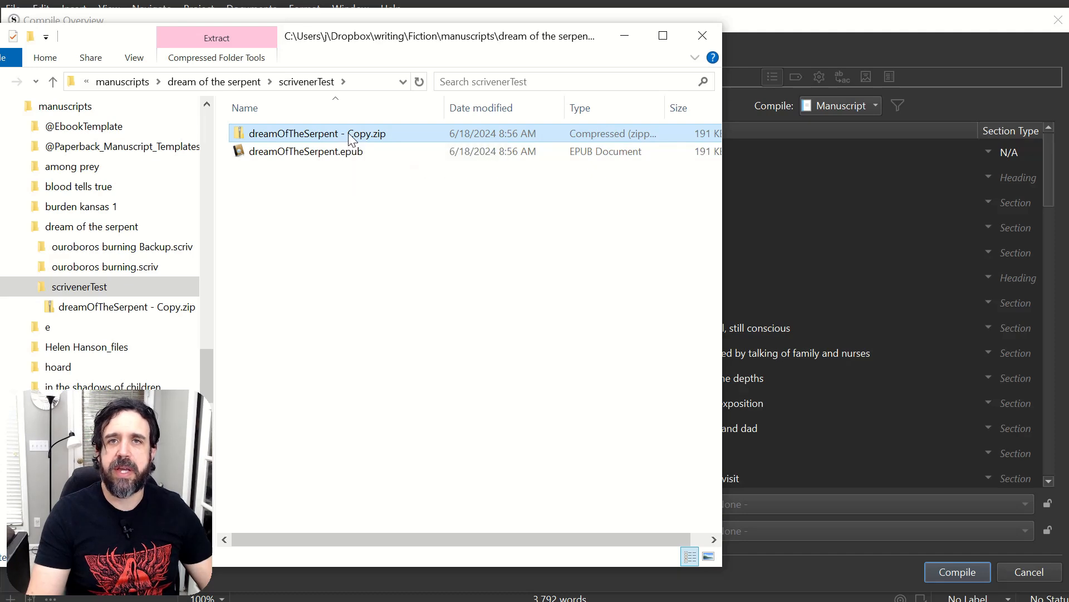
right_click(348, 134)
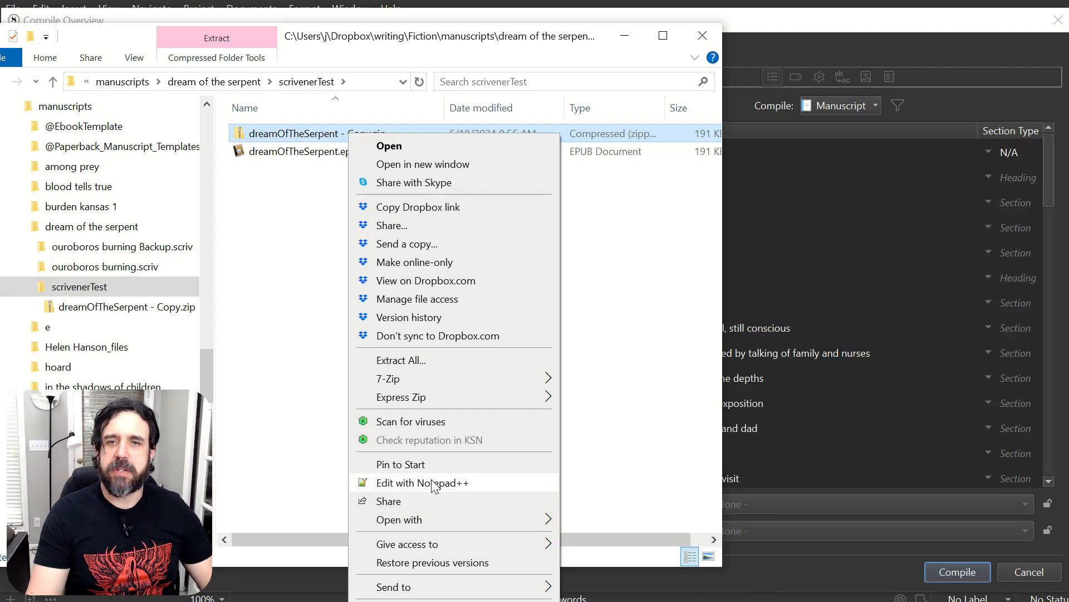
left_click(455, 359)
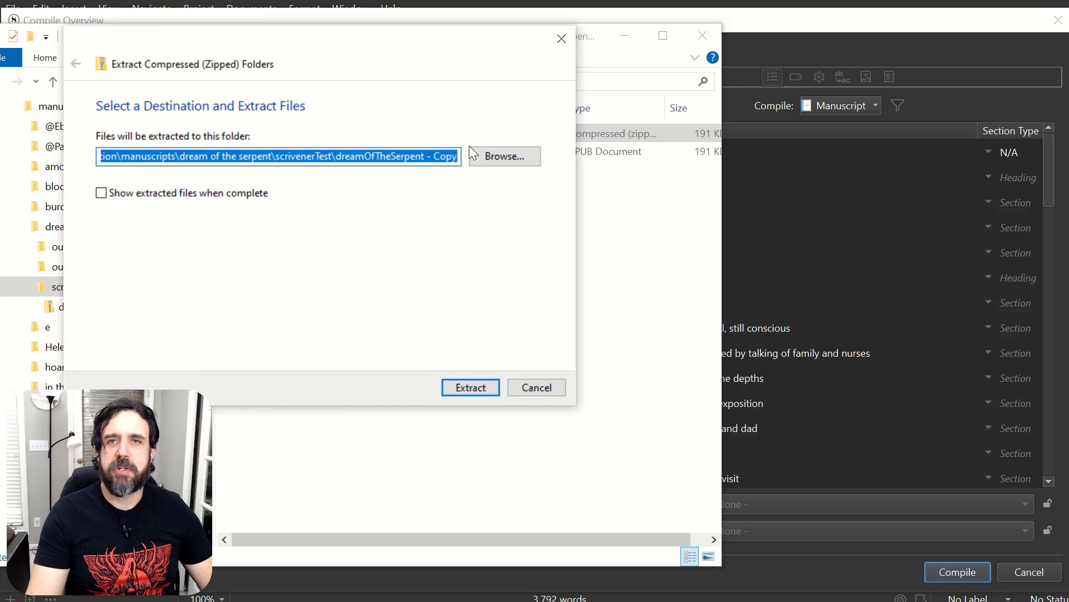
left_click(471, 388)
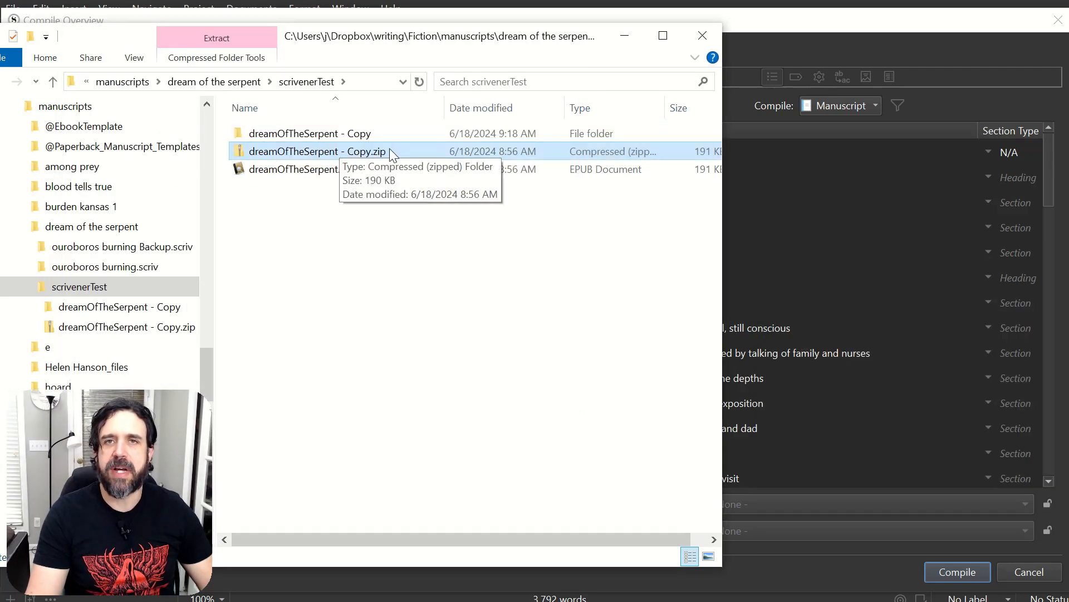
Open the extracted dreamOfTheSerpent - Copy folder and look through the files inside its OPS folder.
double_click(332, 139)
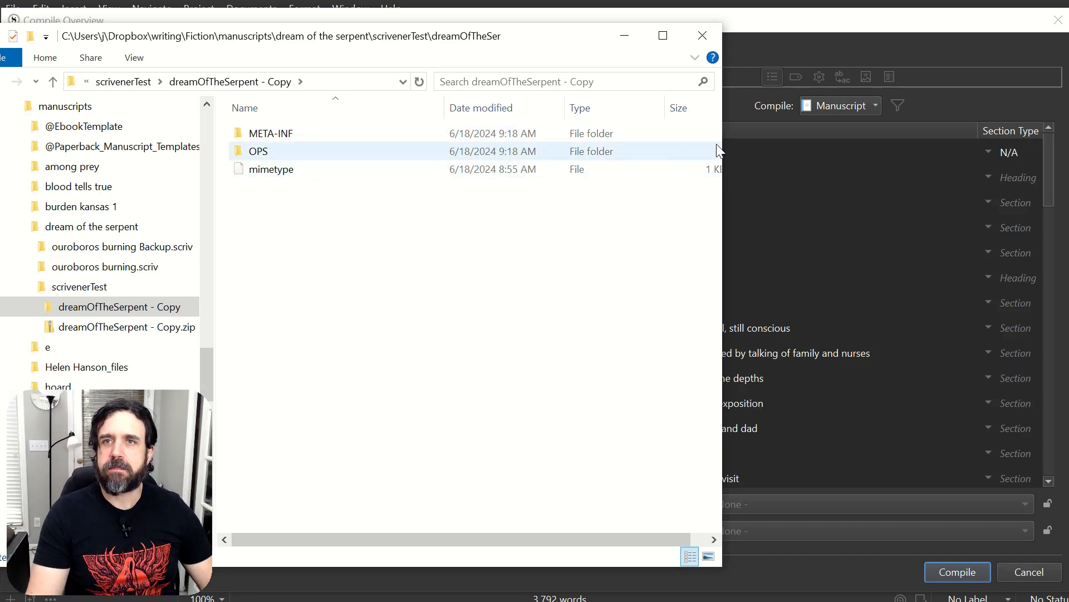
left_click_drag(725, 144, 813, 146)
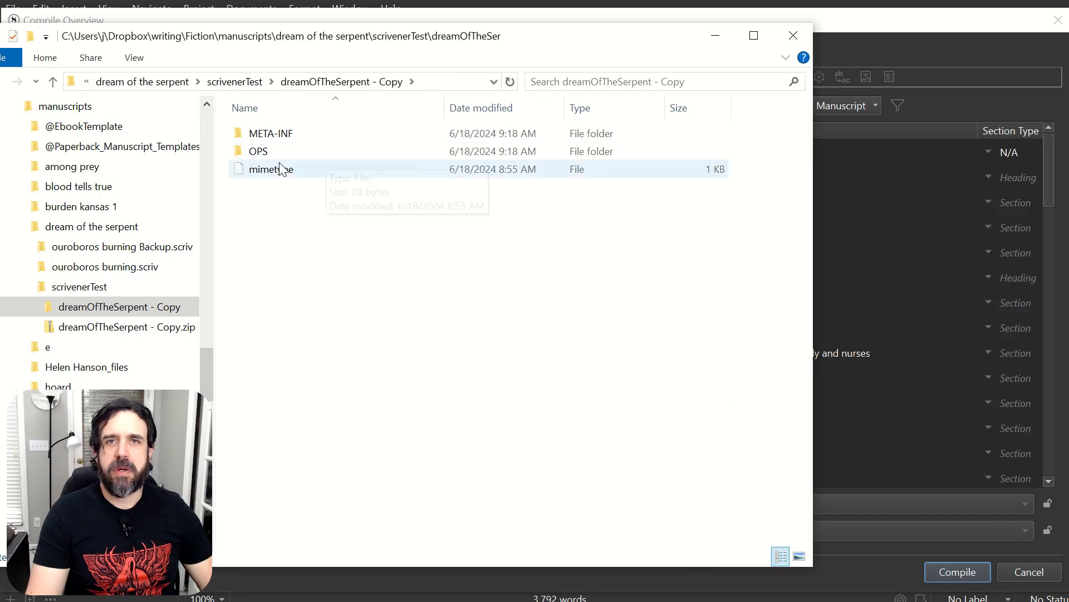
left_click(253, 150)
double_click(252, 150)
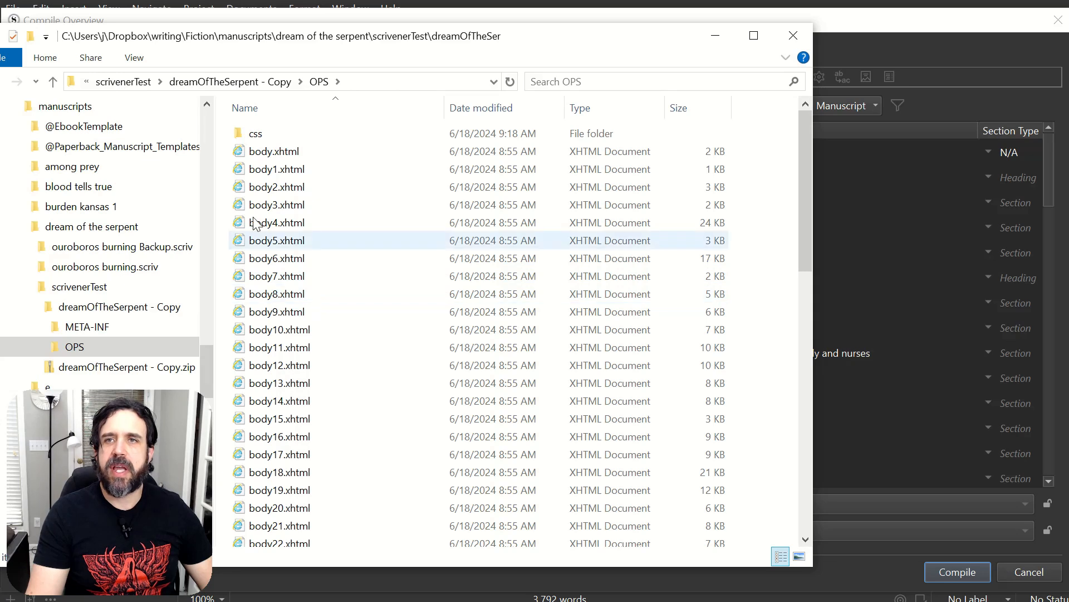
scroll(249, 245, "down", 7)
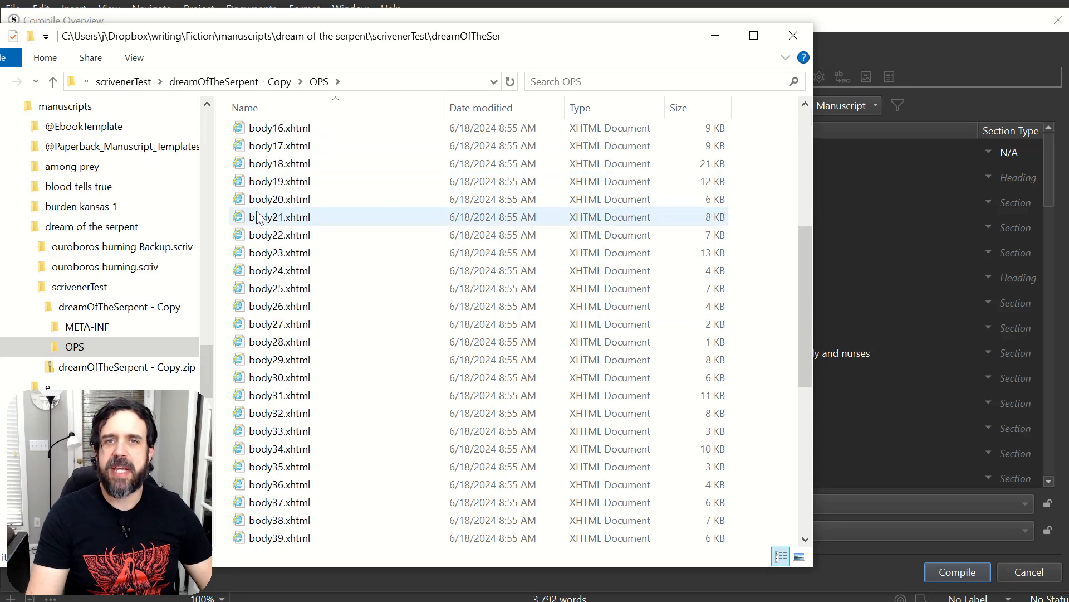
scroll(281, 398, "down", 6)
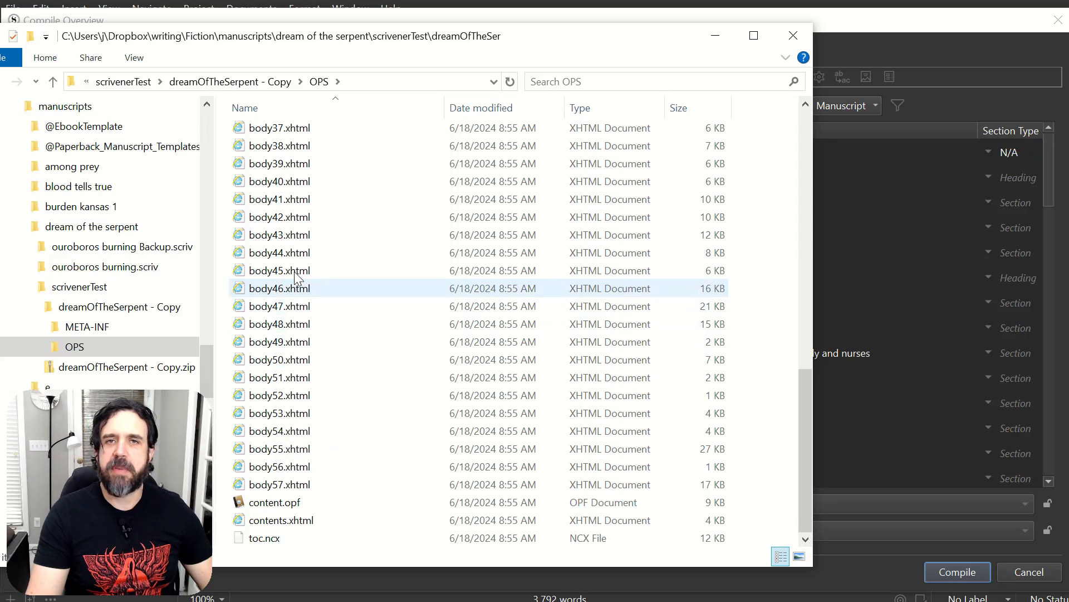
scroll(281, 244, "up", 4)
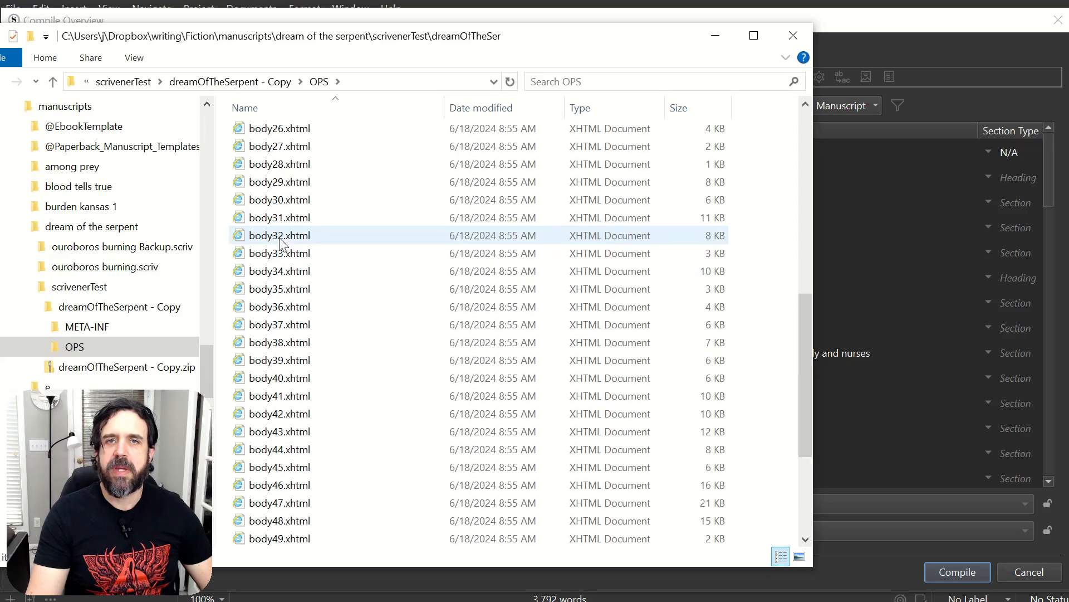
Open body30.xhtml from the OPS folder in Notepad++ and review its header and paragraph markup.
double_click(286, 200)
right_click(287, 202)
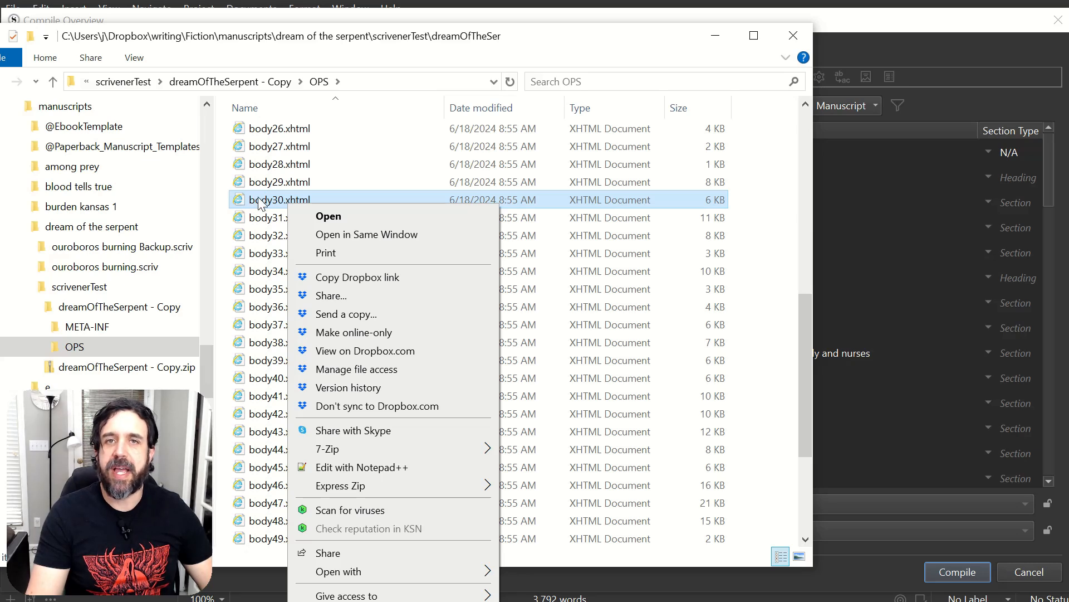
left_click(360, 466)
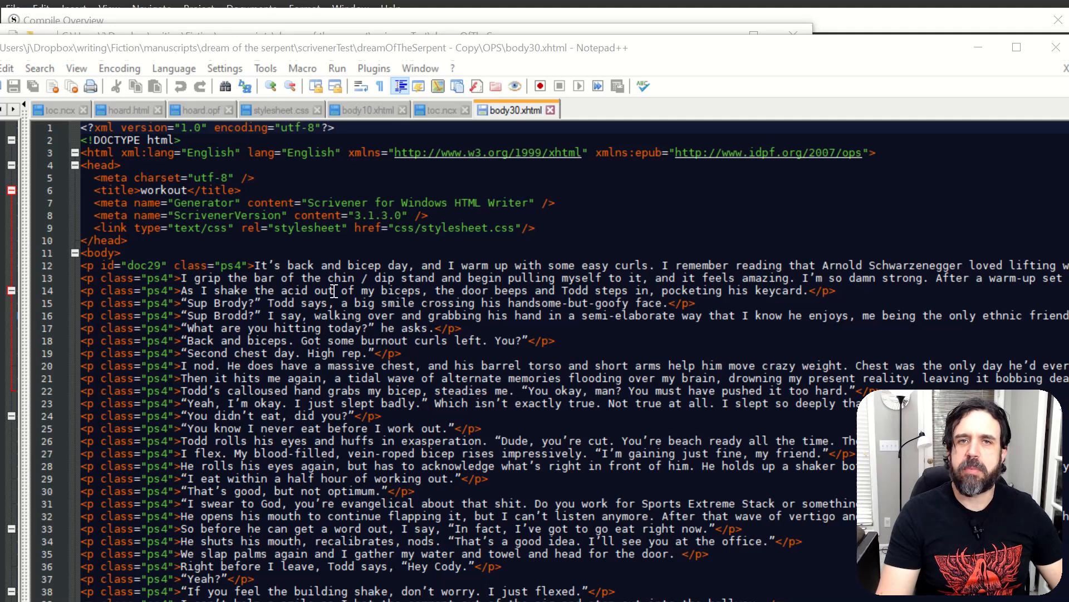
scroll(133, 523, "down", 2)
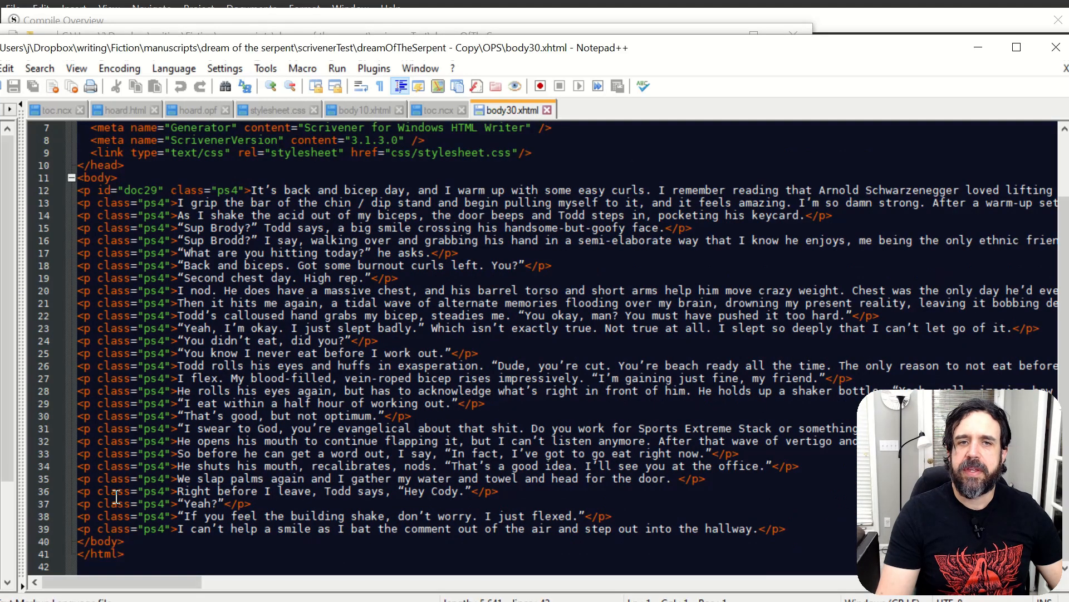
scroll(111, 259, "up", 2)
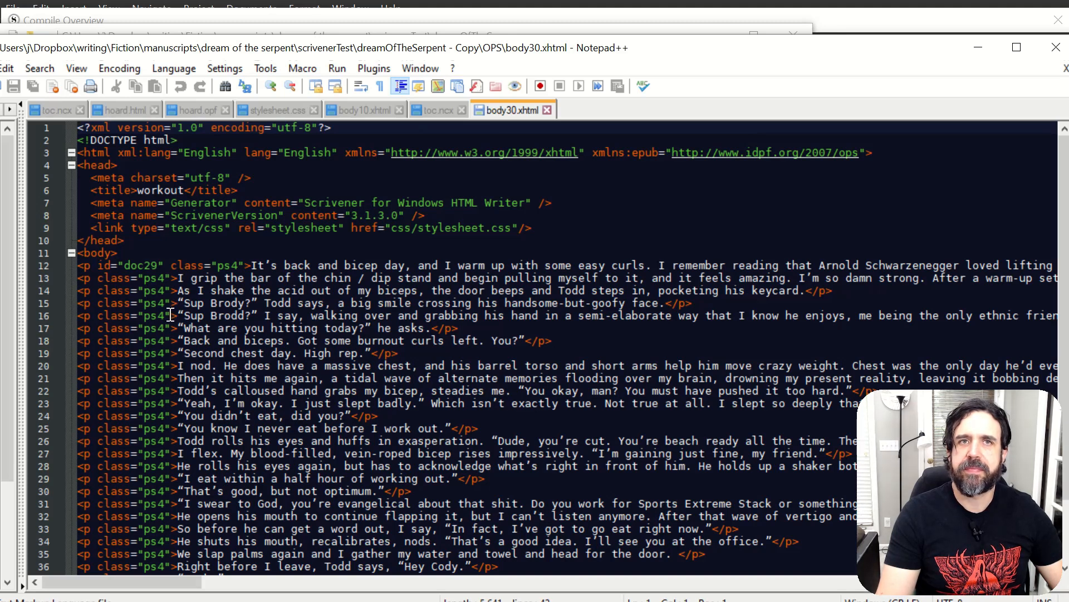
Return to File Explorer and open stylesheet.css from the css folder inside OPS in Notepad++.
left_click(212, 28)
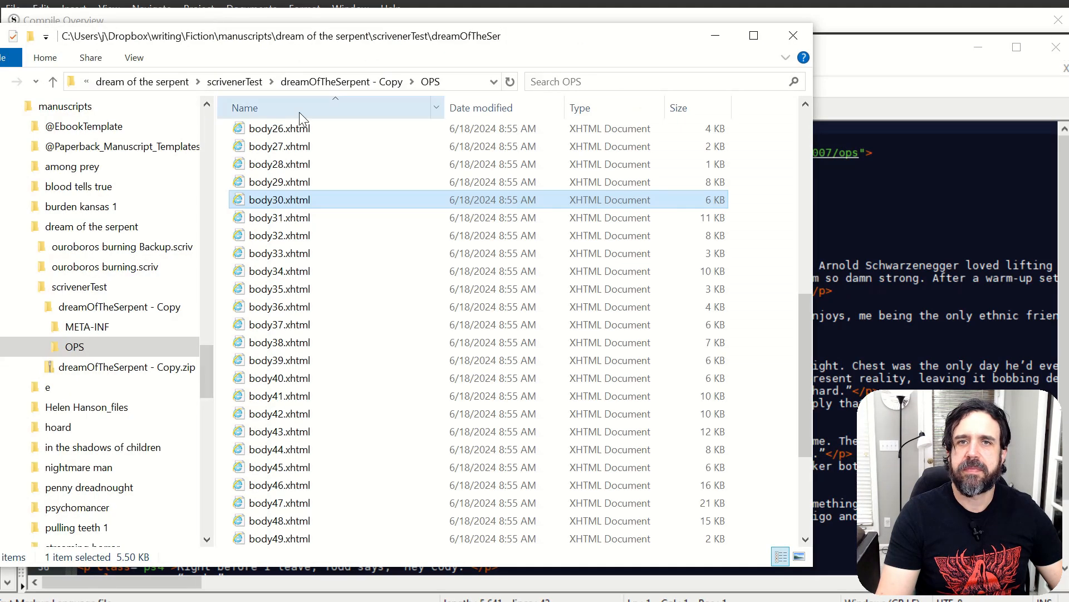
scroll(254, 223, "up", 9)
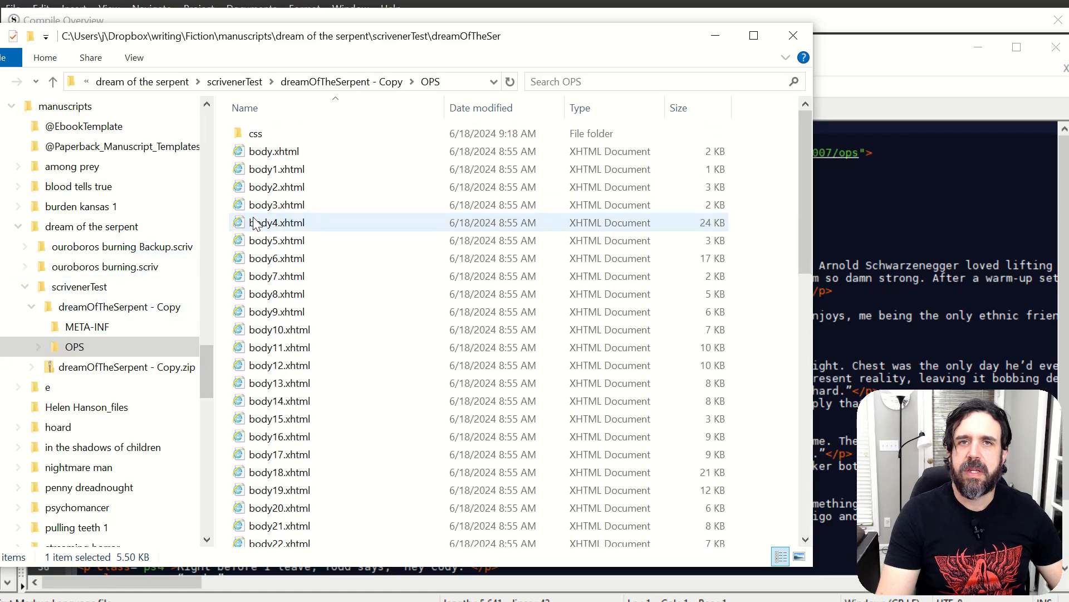
double_click(255, 136)
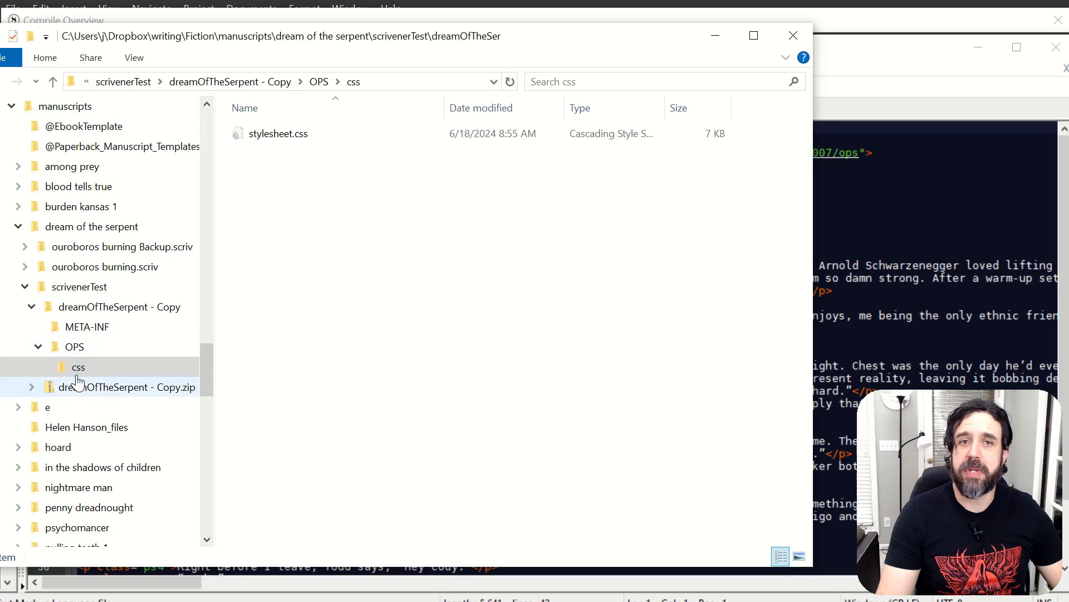
left_click(279, 133)
right_click(278, 133)
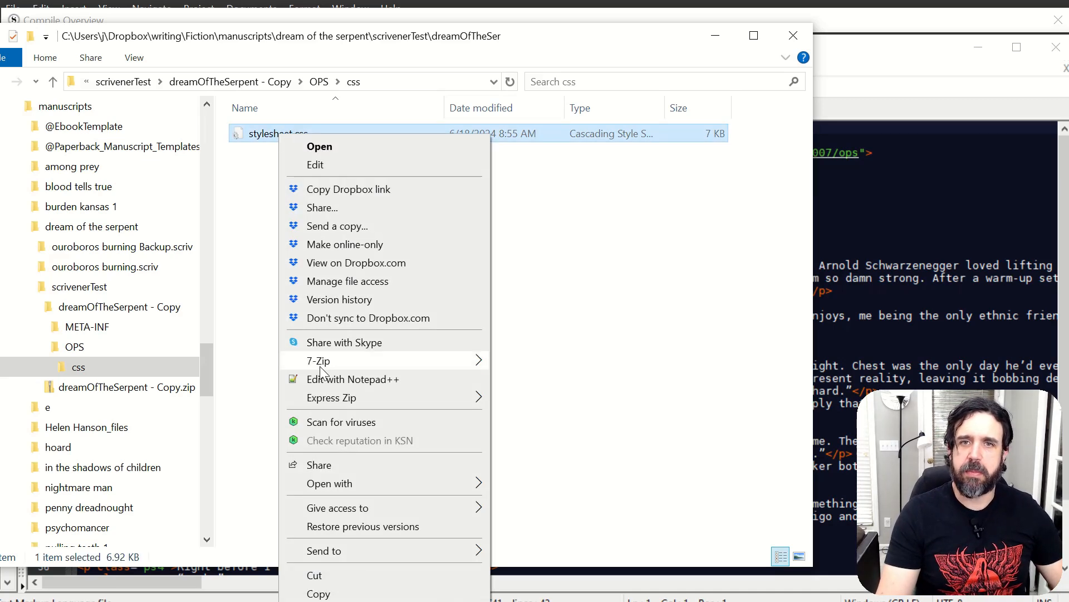
left_click(334, 378)
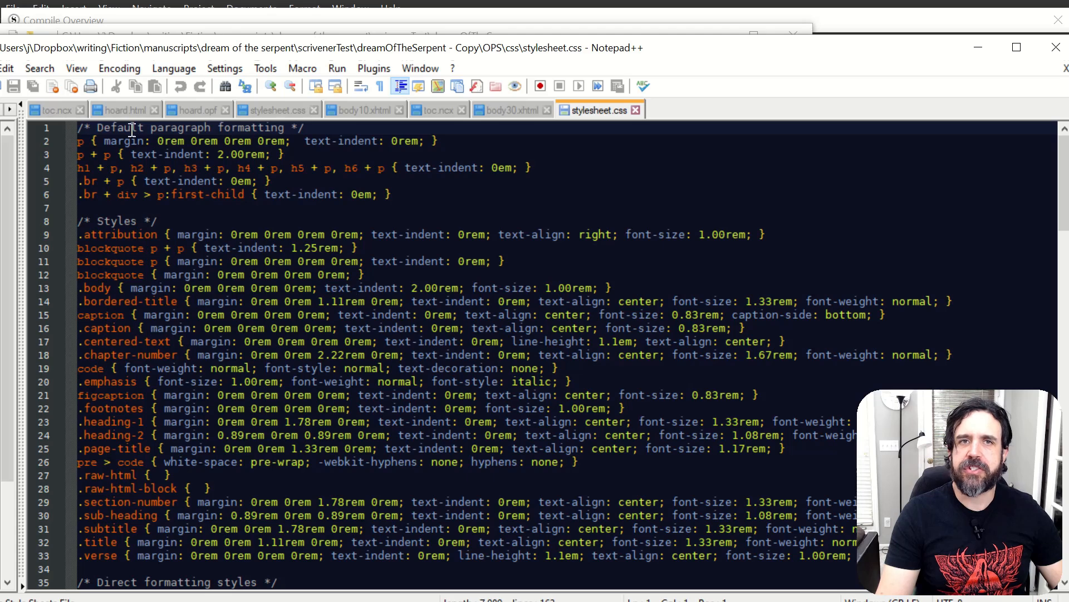
Examine the stylesheet's rules for default paragraphs, named styles, direct formatting, page padding and tables.
scroll(245, 273, "down", 12)
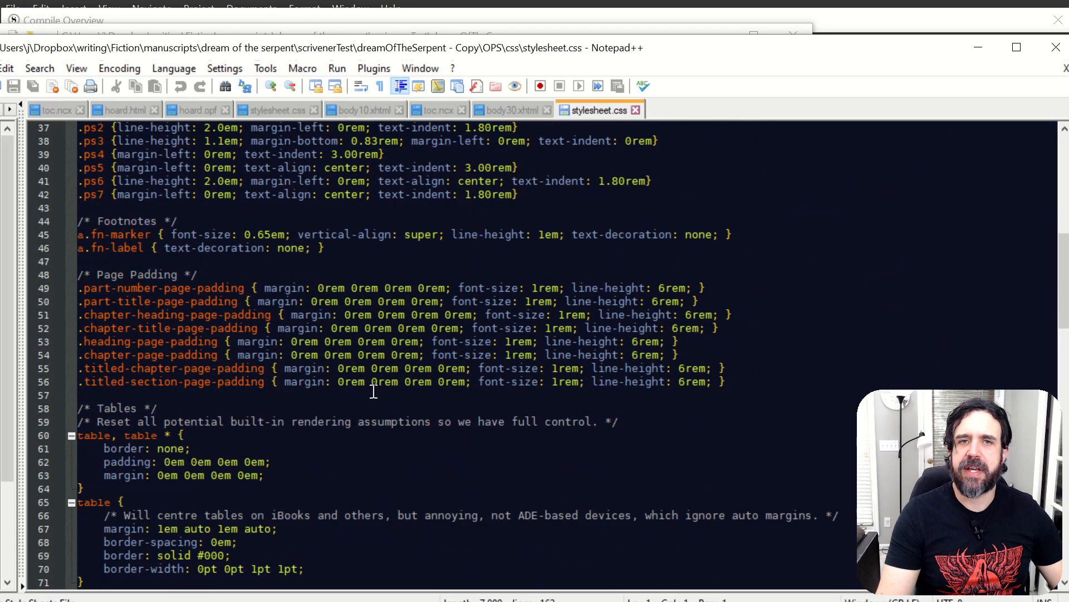
scroll(373, 390, "down", 10)
scroll(371, 392, "up", 15)
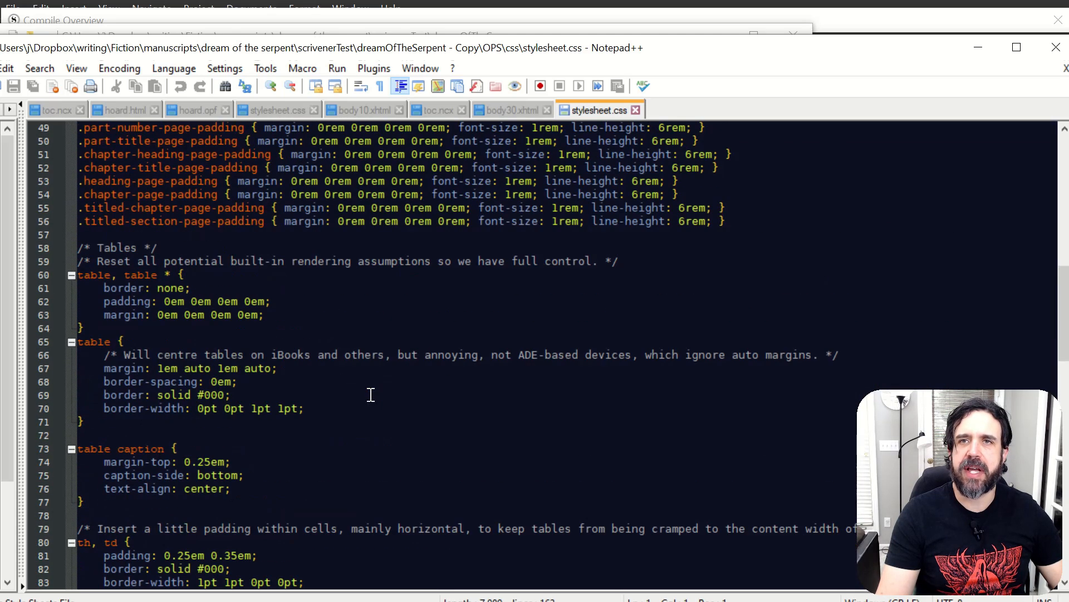
scroll(371, 395, "up", 7)
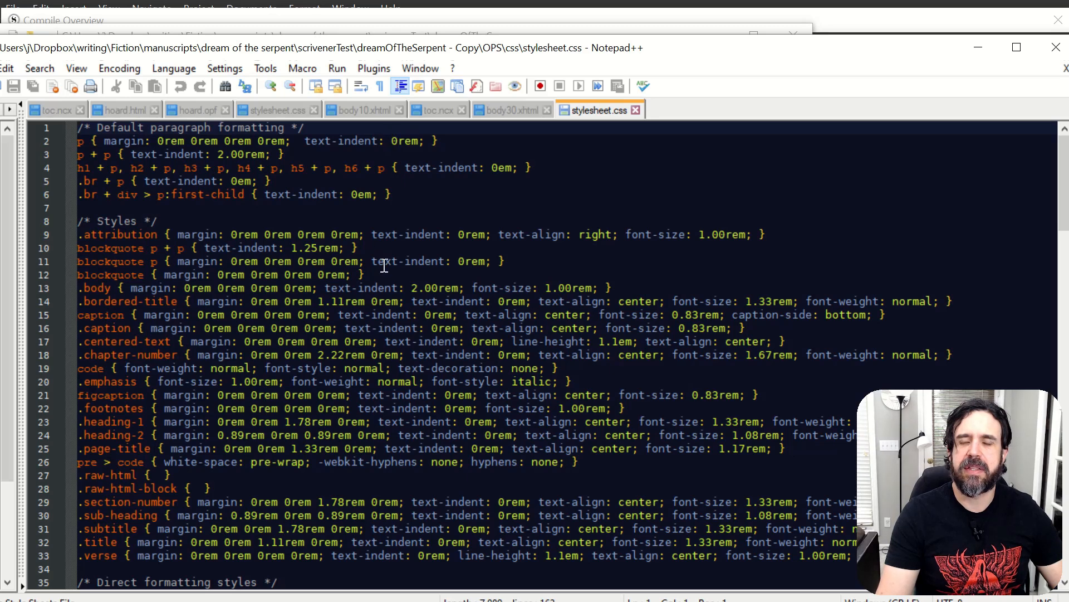
scroll(383, 268, "down", 4)
scroll(384, 273, "down", 3)
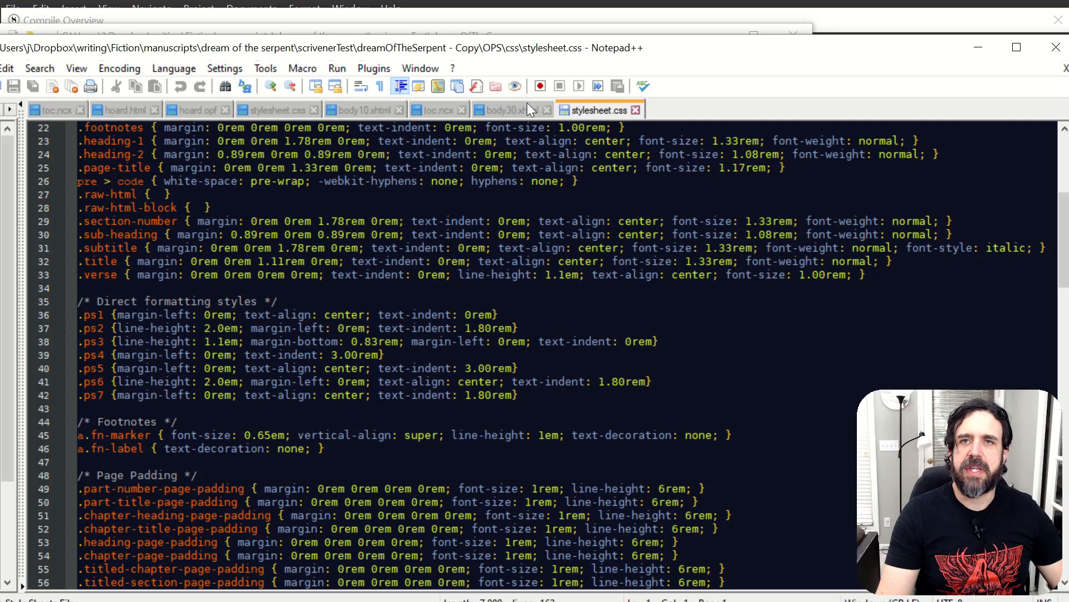
Compare the ps4 paragraph class used in body30.xhtml with the .ps4 rule in stylesheet.css.
left_click(498, 108)
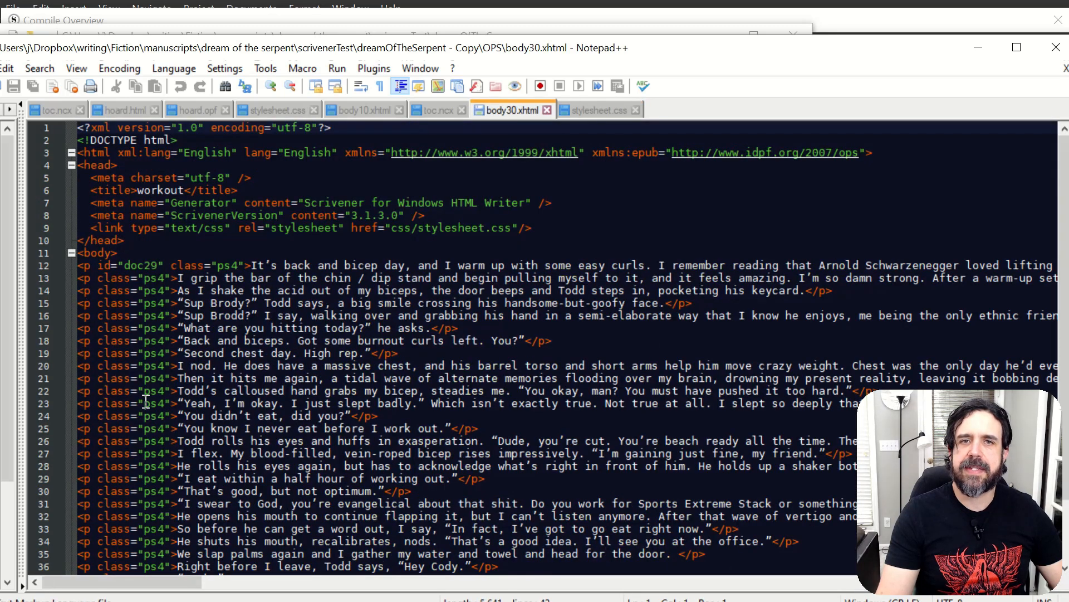
left_click(583, 110)
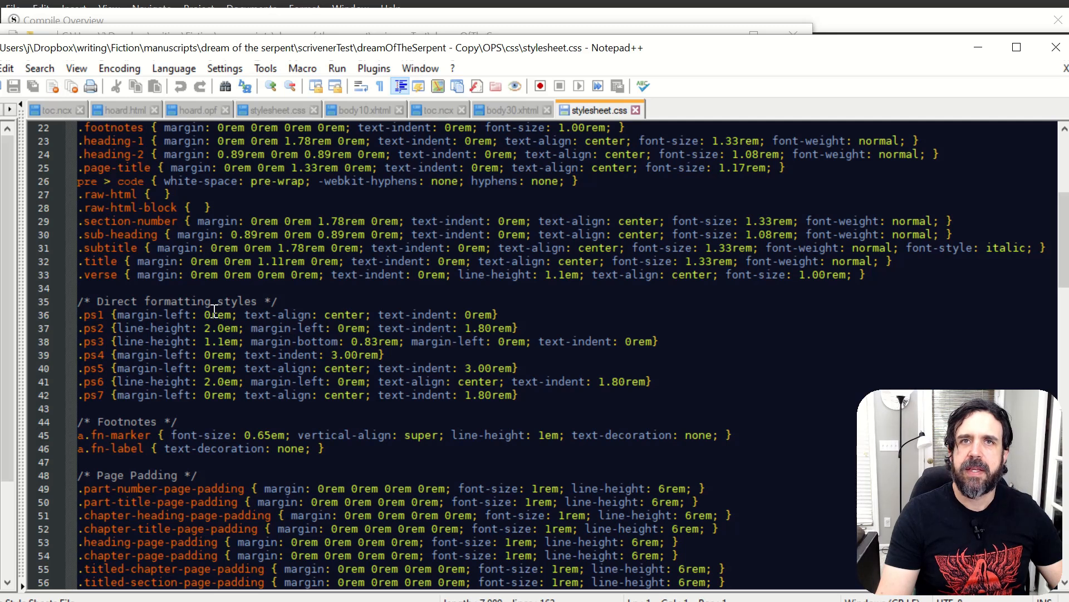
left_click(218, 355)
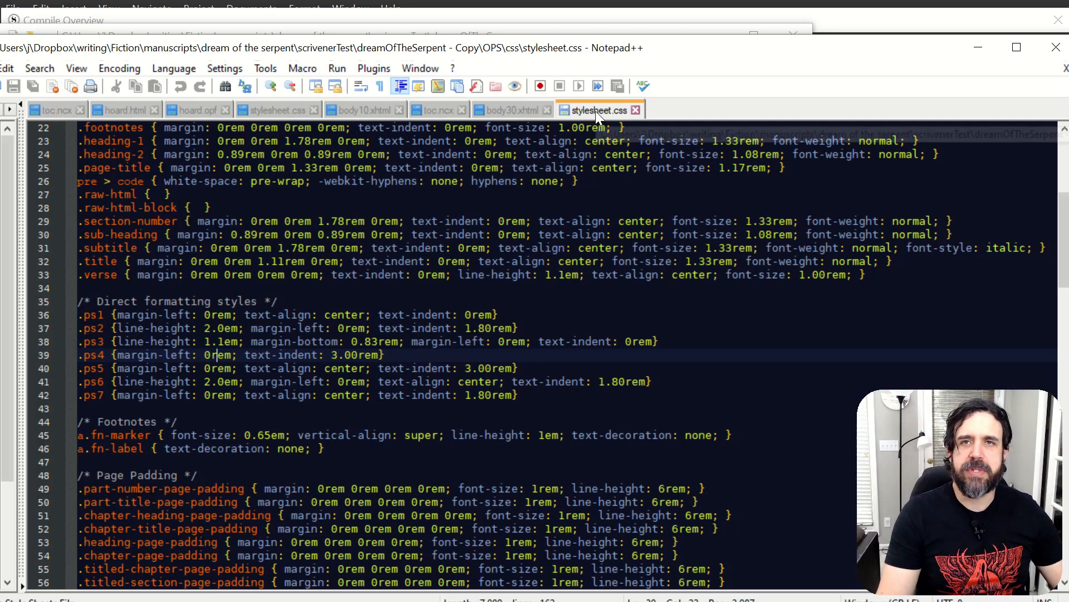
Back in File Explorer, check the contents of the META-INF folder and the top level of dreamOfTheSerpent - Copy.
left_click(612, 23)
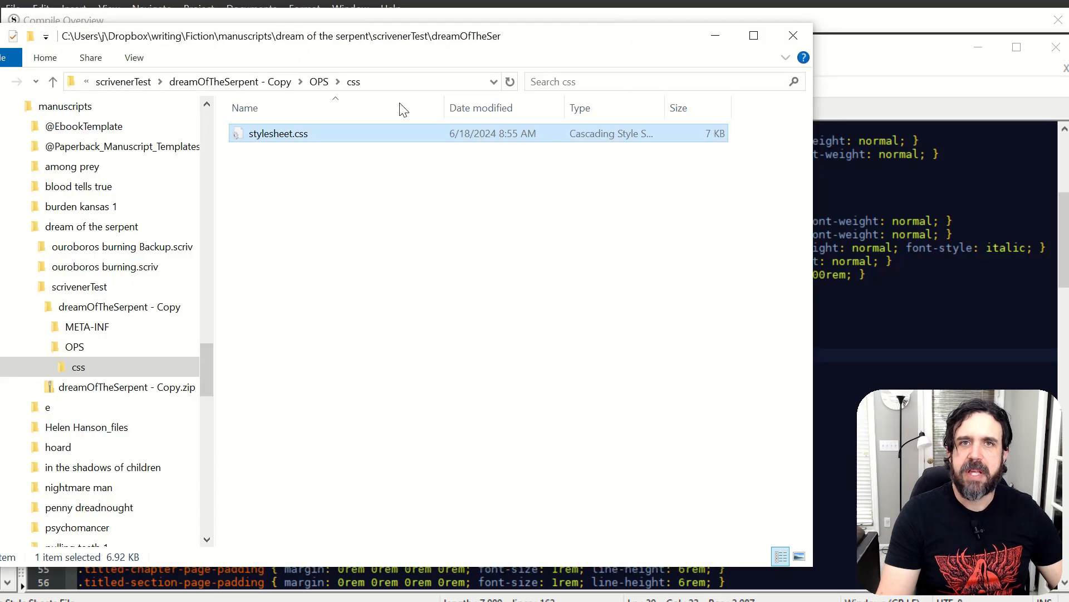
left_click(96, 326)
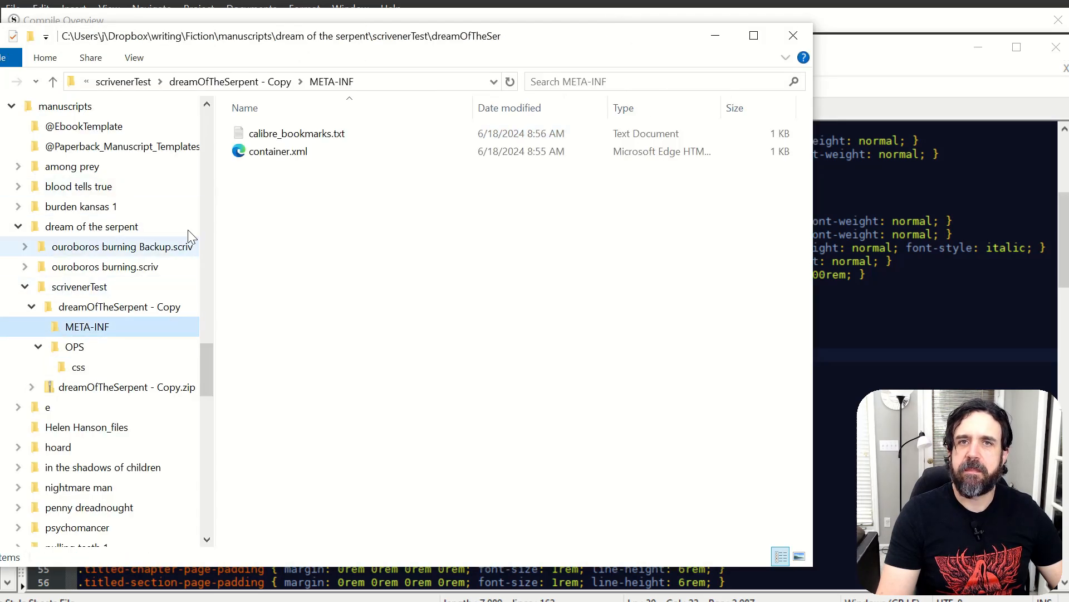
left_click(80, 309)
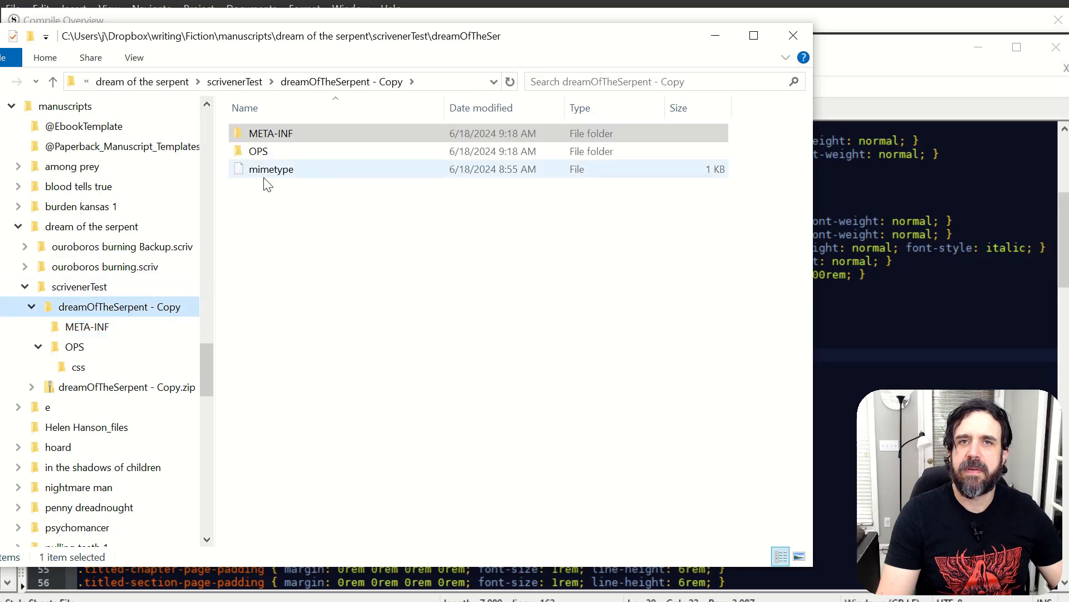
Open toc.ncx from the OPS folder in Notepad++.
double_click(266, 159)
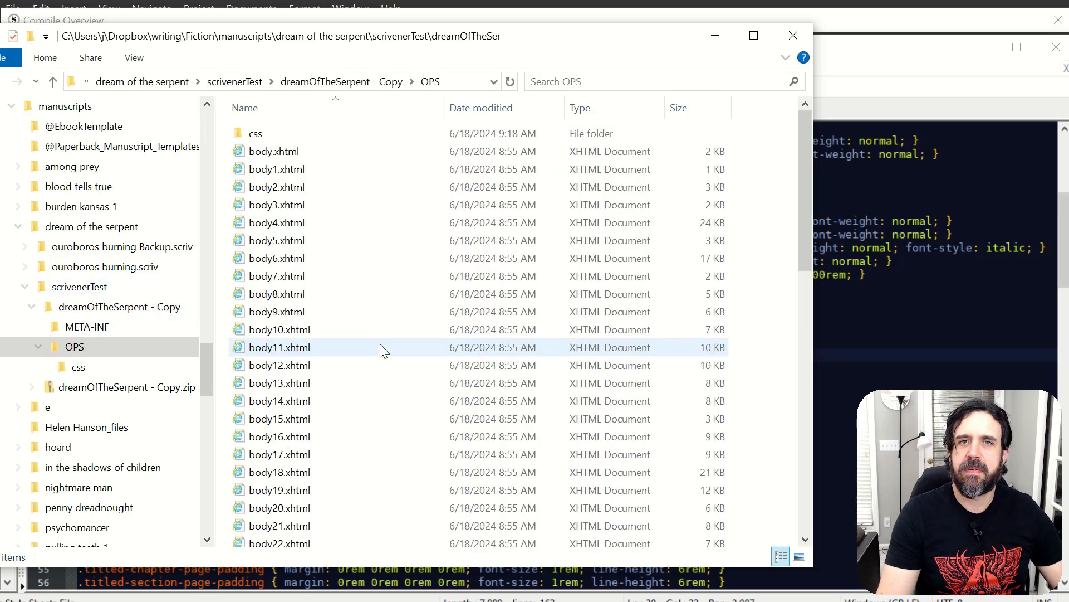
scroll(382, 351, "down", 12)
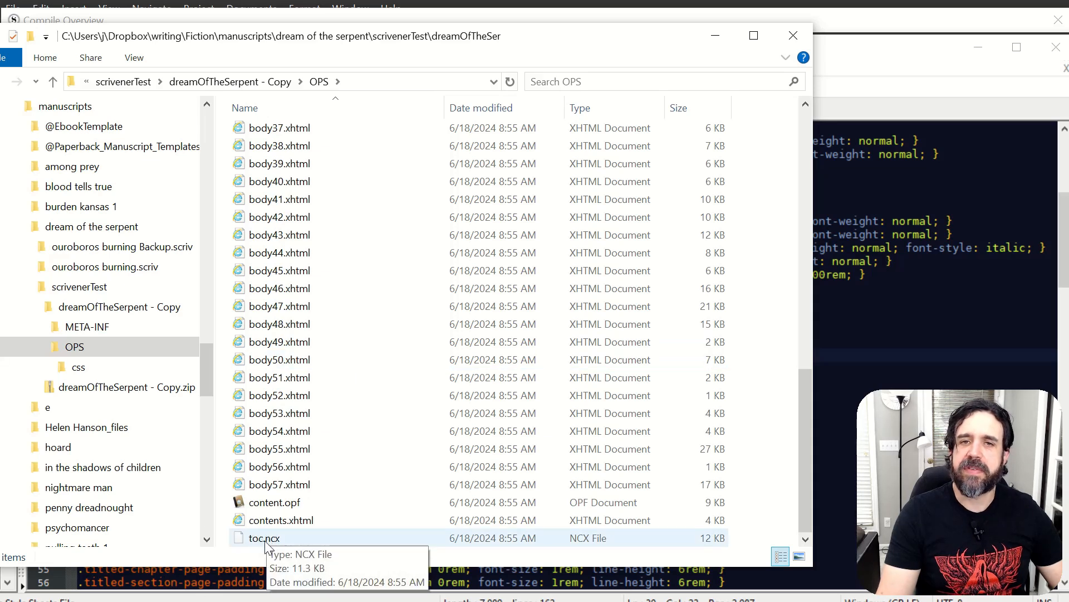
left_click(271, 539)
right_click(271, 539)
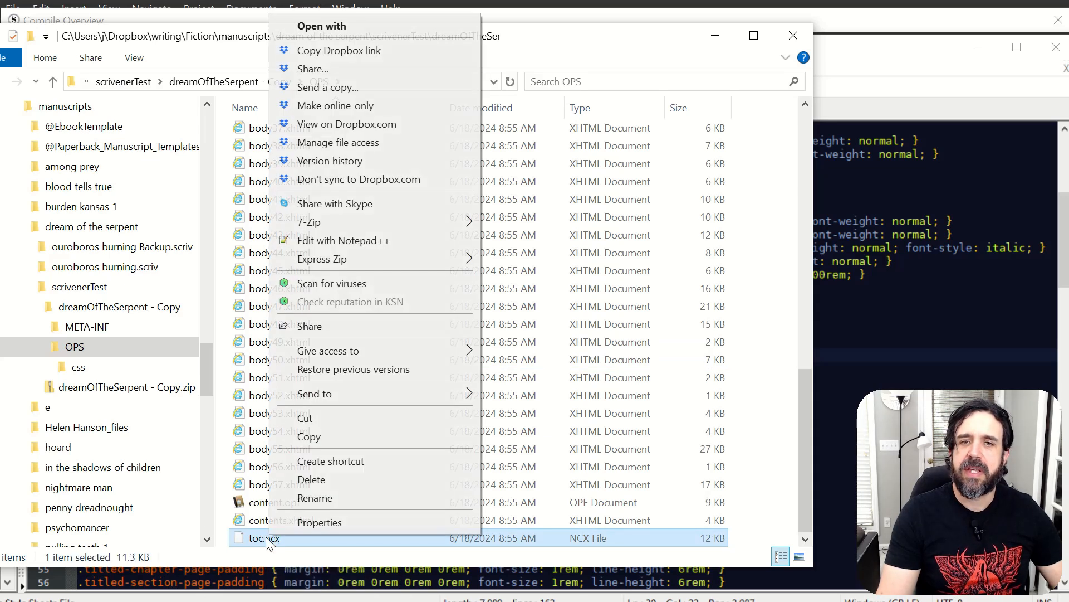
left_click(471, 240)
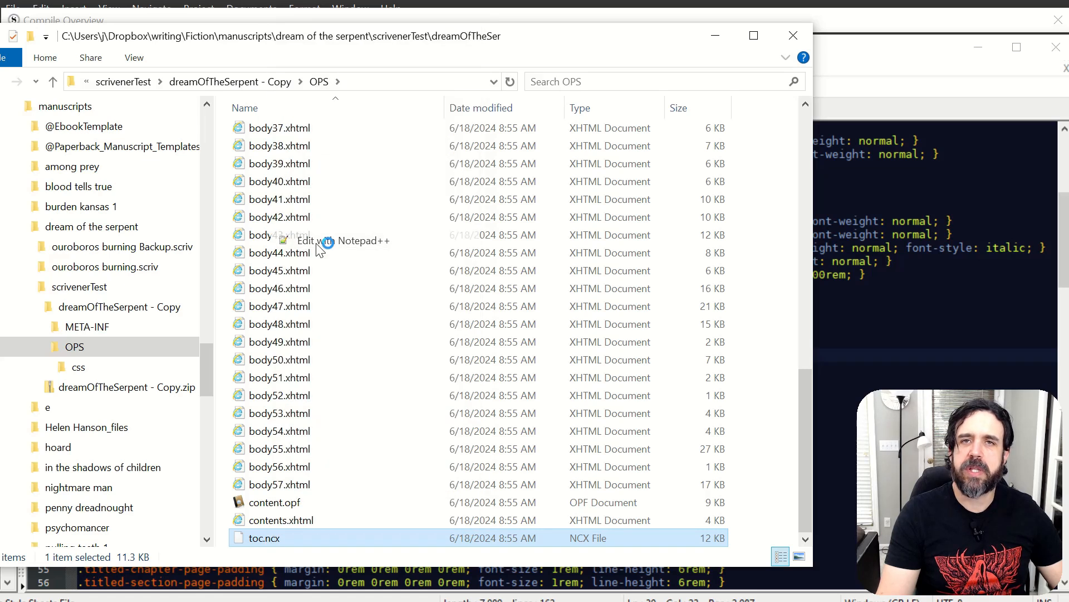
Examine the navPoint entries in toc.ncx, collapsing navPoint-9, navPoint-10 and navPoint-11.
scroll(333, 378, "down", 5)
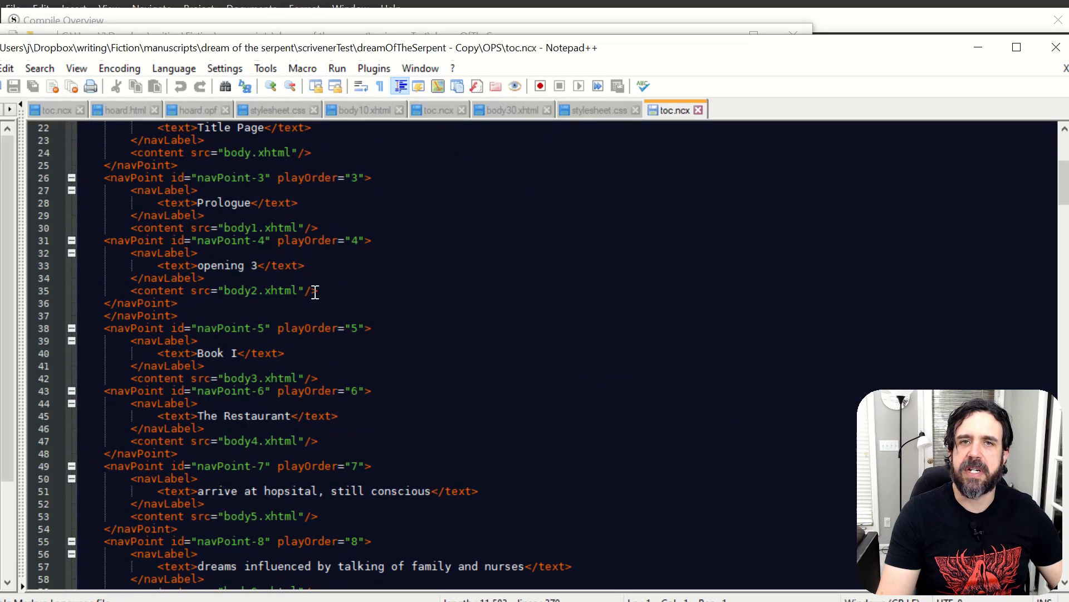
scroll(346, 290, "down", 3)
scroll(348, 308, "down", 6)
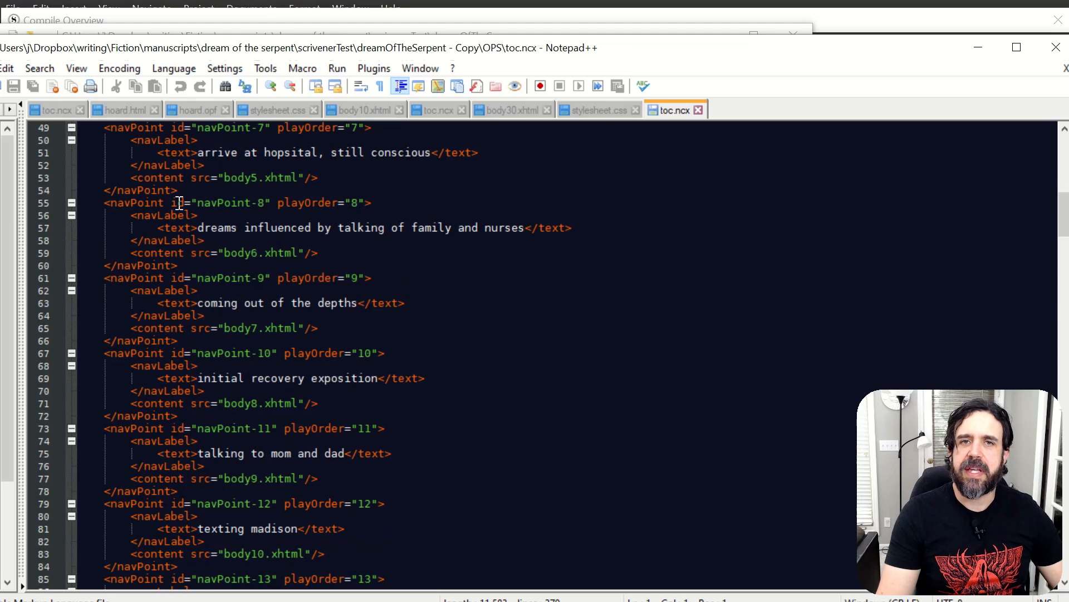
left_click(72, 279)
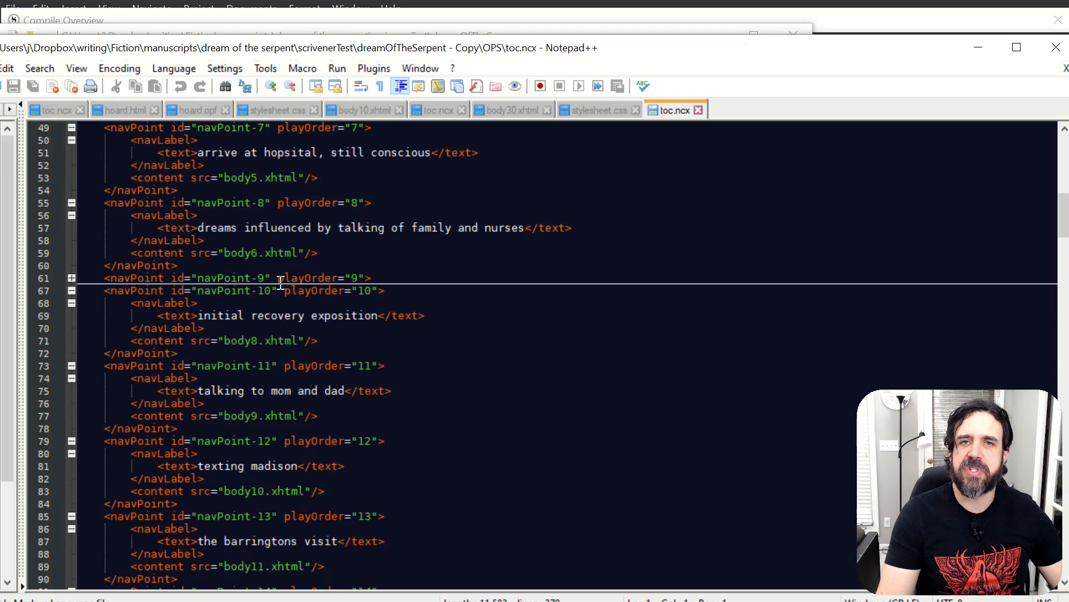
left_click(71, 290)
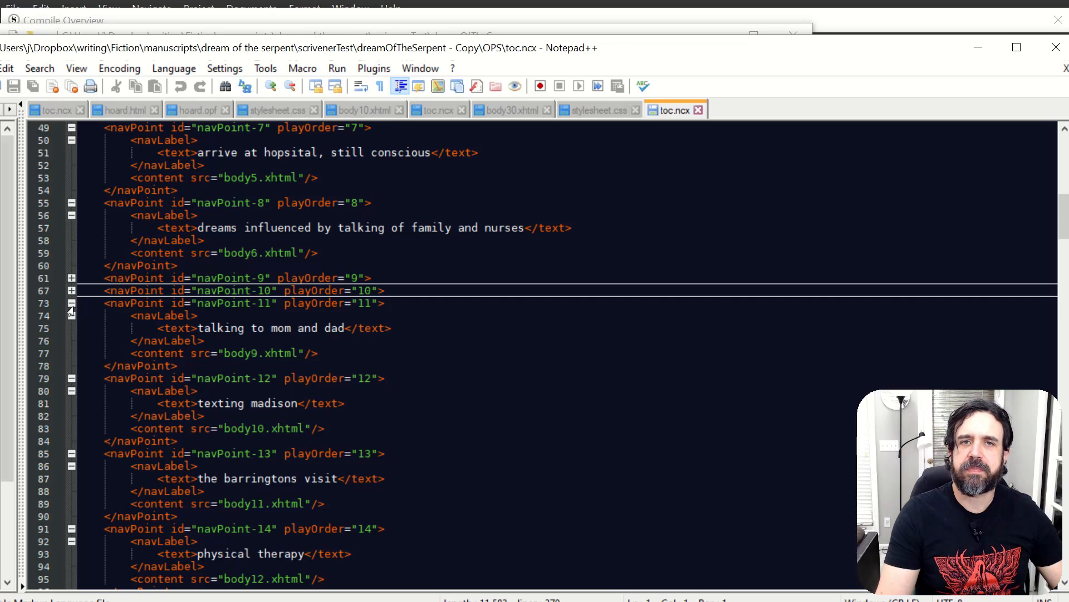
left_click(72, 304)
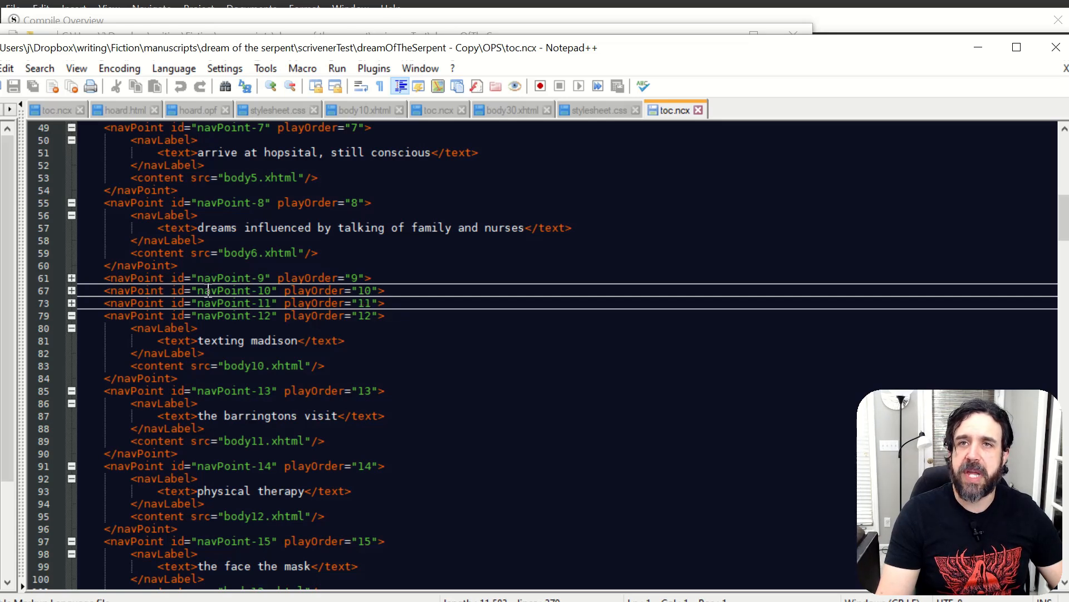
Review the head, docTitle and first navPoint entries of toc.ncx, and close the file.
scroll(208, 290, "up", 16)
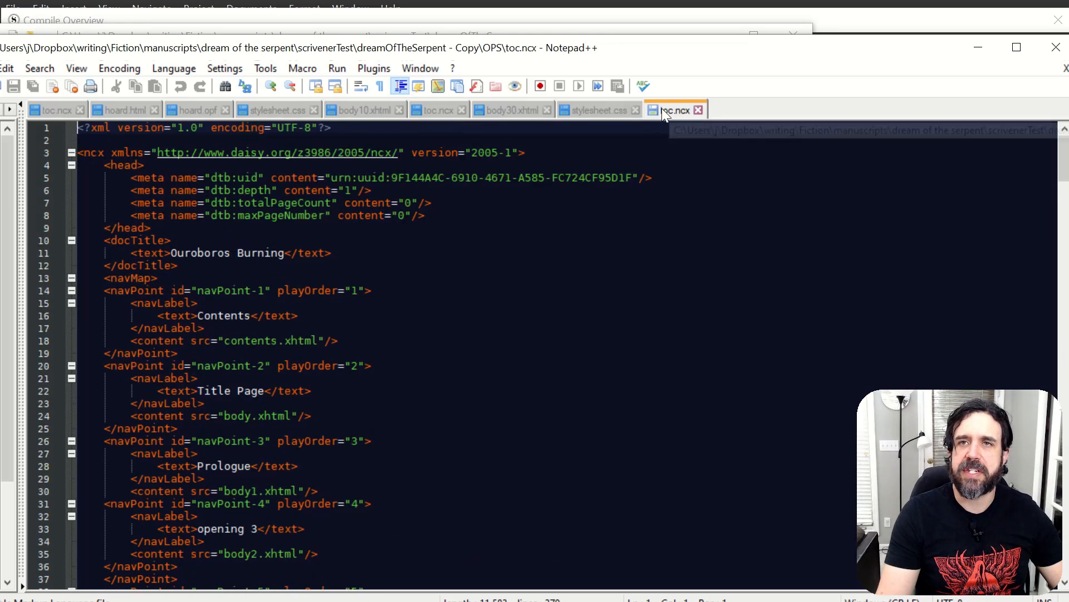
scroll(413, 238, "down", 9)
scroll(415, 277, "up", 9)
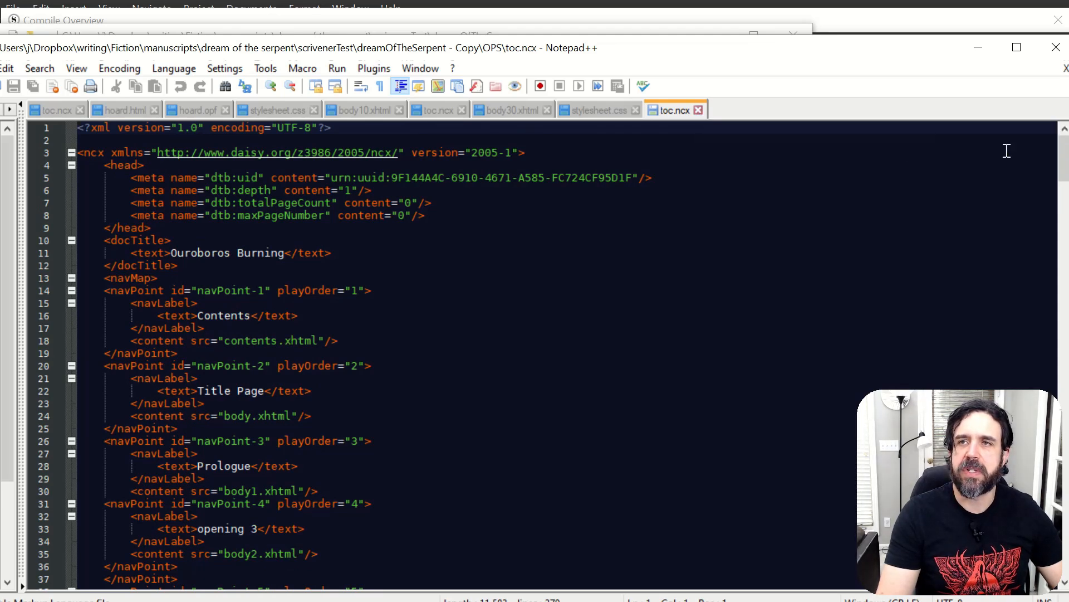
left_click(698, 109)
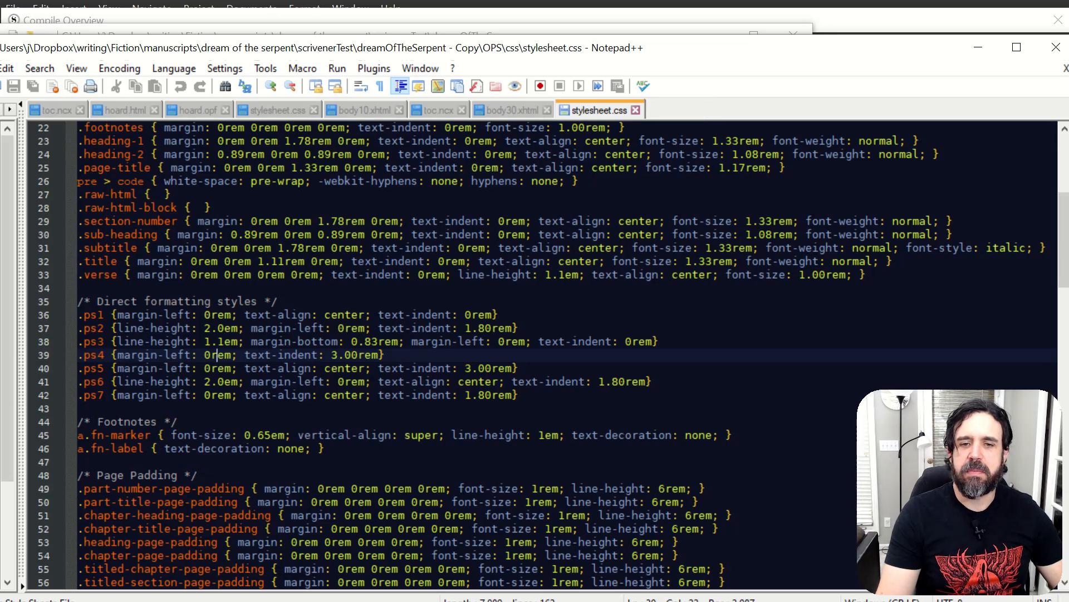
Return to File Explorer and open content.opf from the OPS folder in Notepad++.
key("alt+Tab")
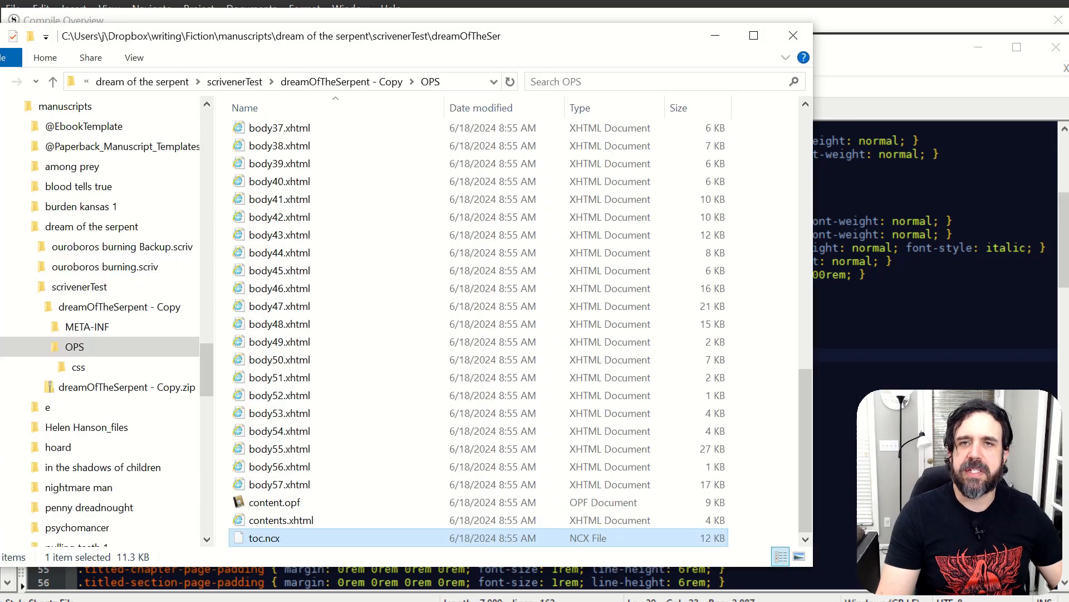
left_click(269, 508)
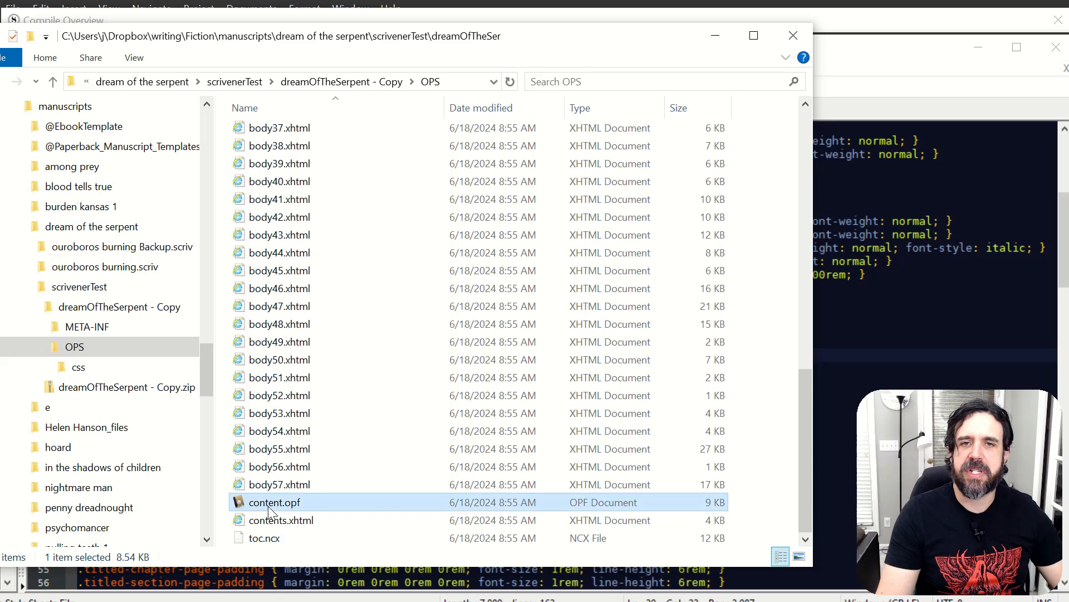
right_click(269, 508)
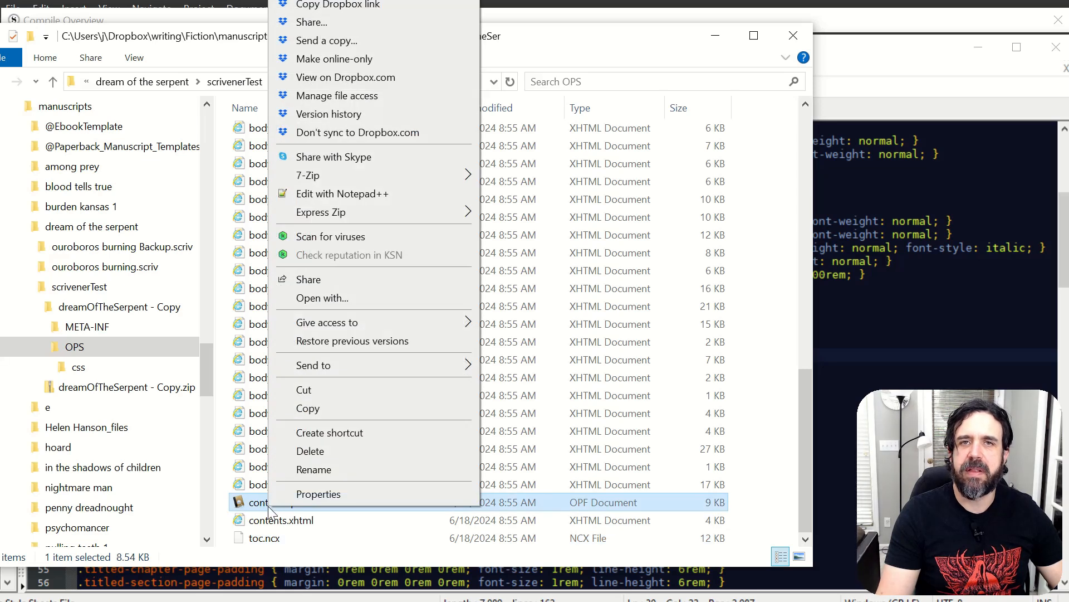
left_click(388, 193)
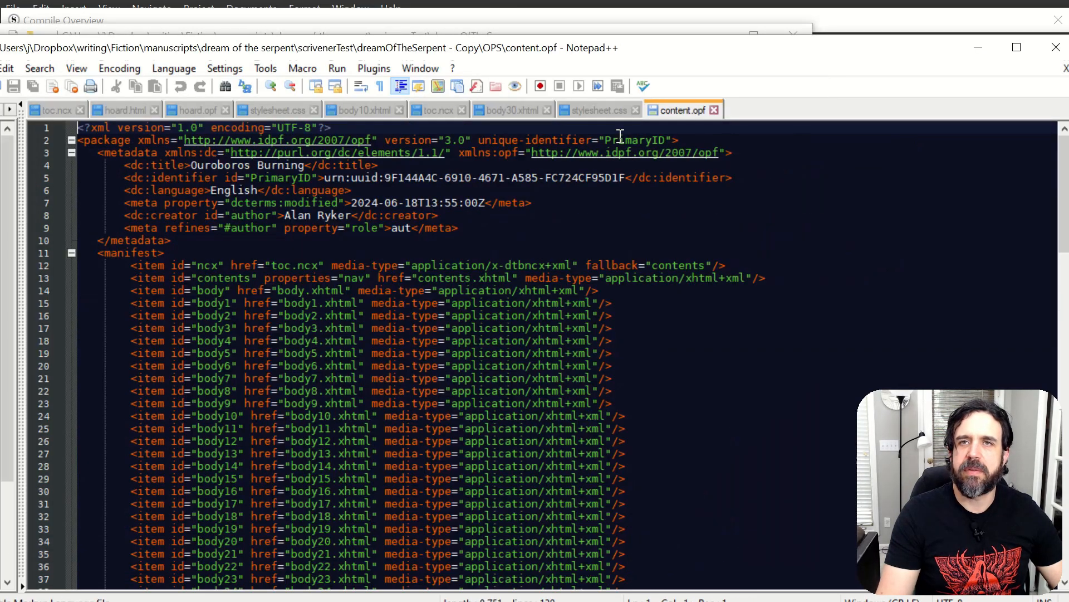
Examine the manifest, spine, guide and metadata sections of content.opf.
scroll(451, 334, "down", 3)
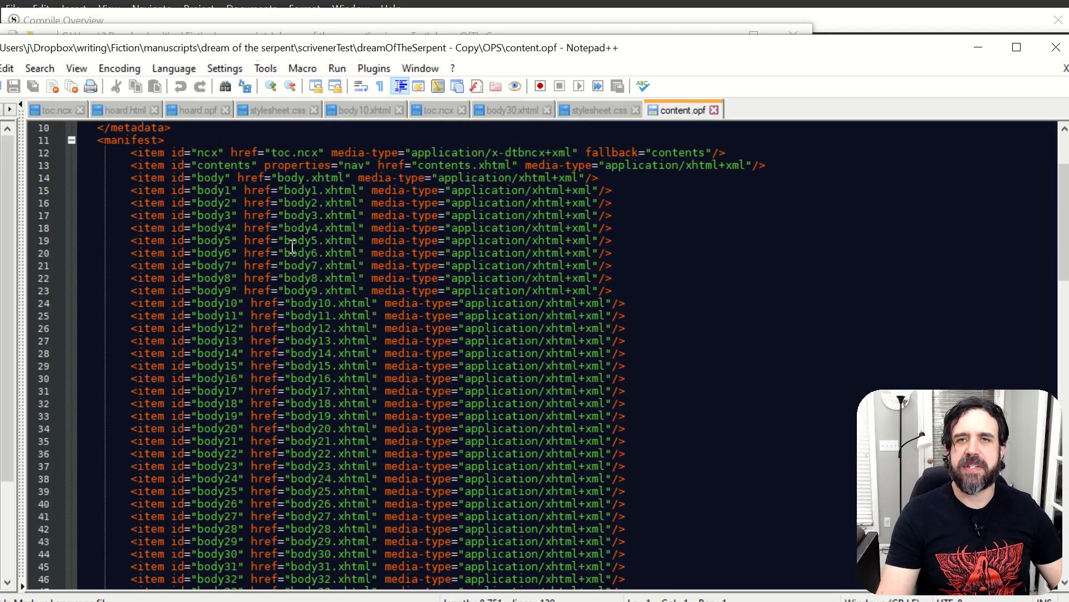
scroll(313, 302, "down", 3)
scroll(313, 301, "down", 6)
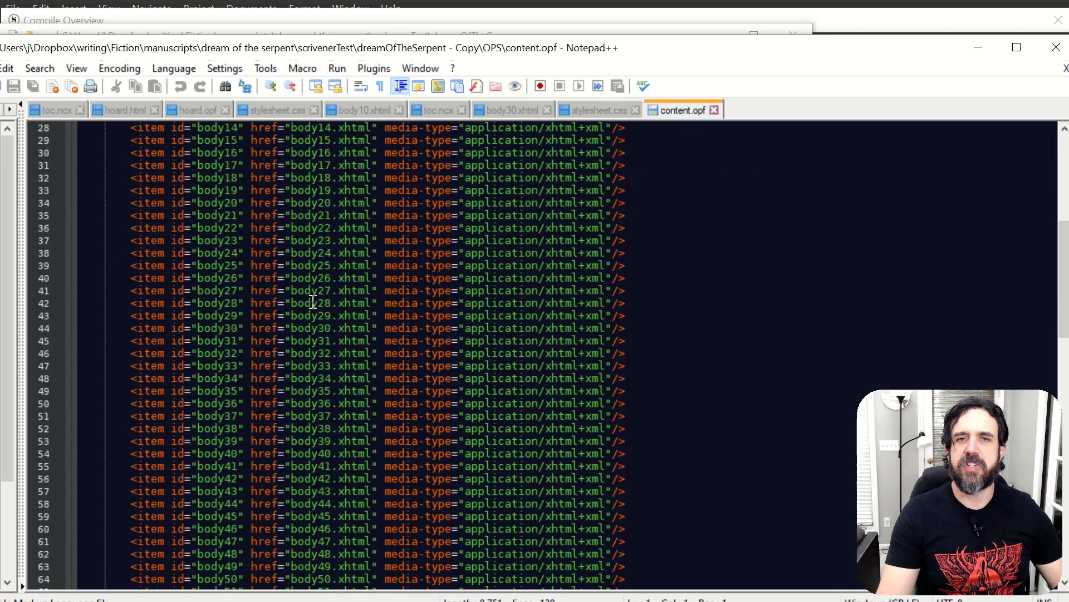
scroll(338, 455, "down", 16)
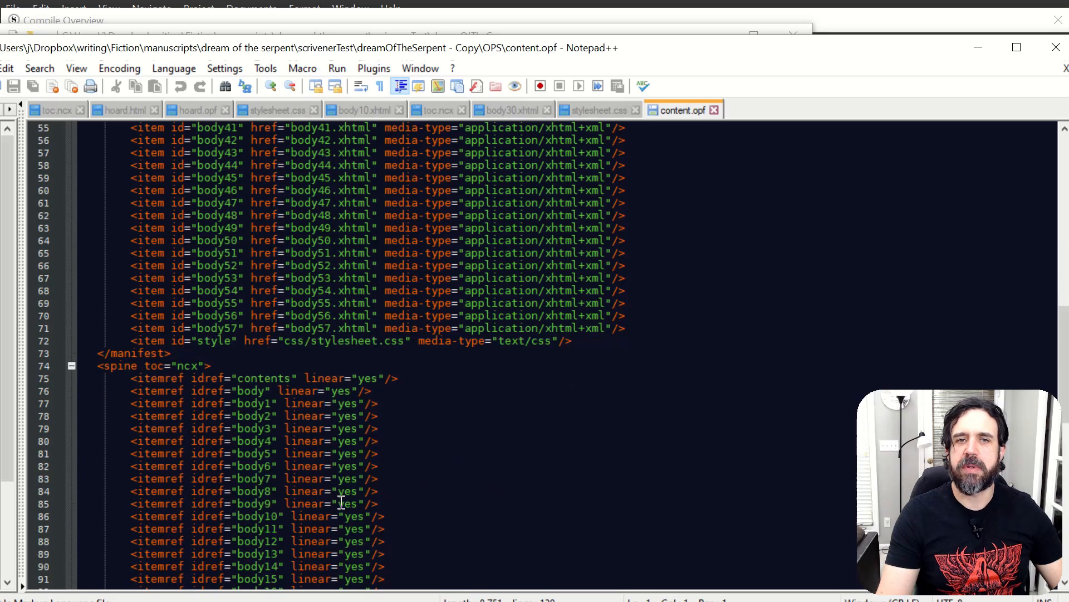
scroll(340, 497, "down", 4)
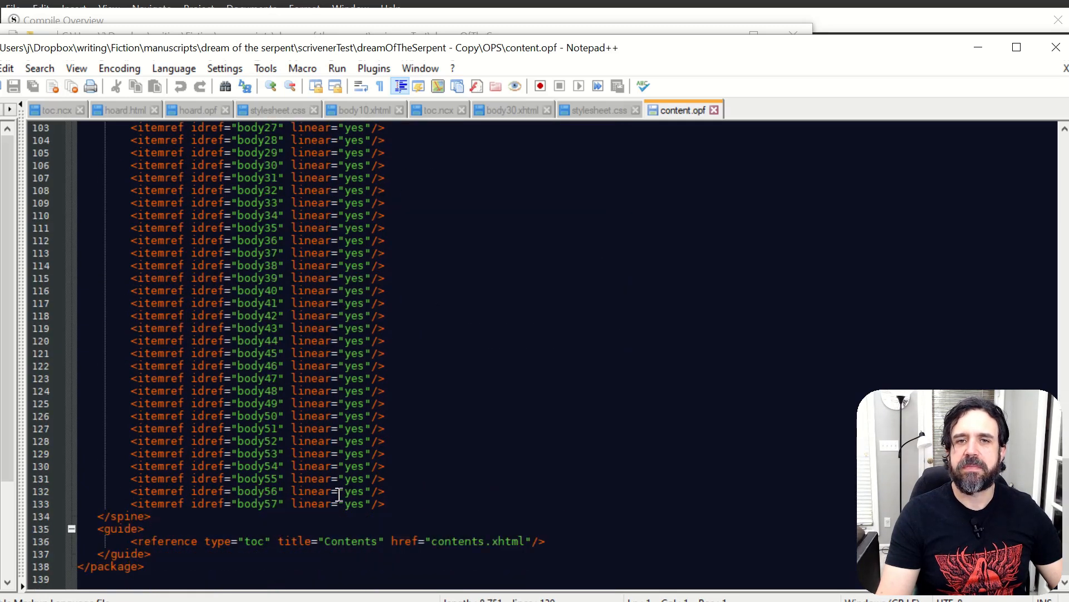
scroll(338, 486, "up", 17)
scroll(339, 487, "up", 15)
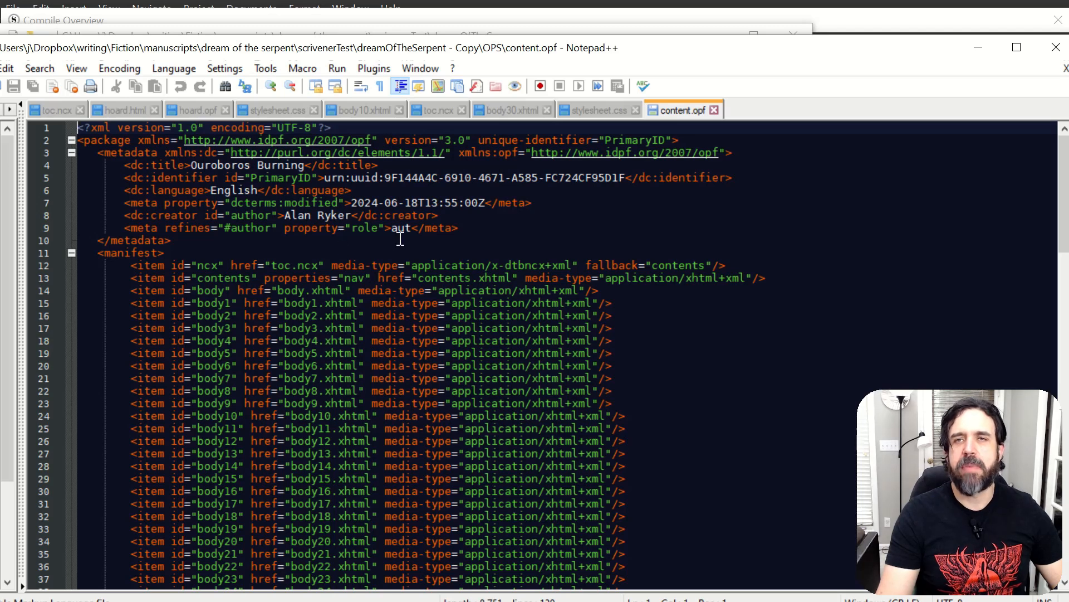
Switch back to File Explorer and go up to the scrivenerTest folder.
key("alt+Tab")
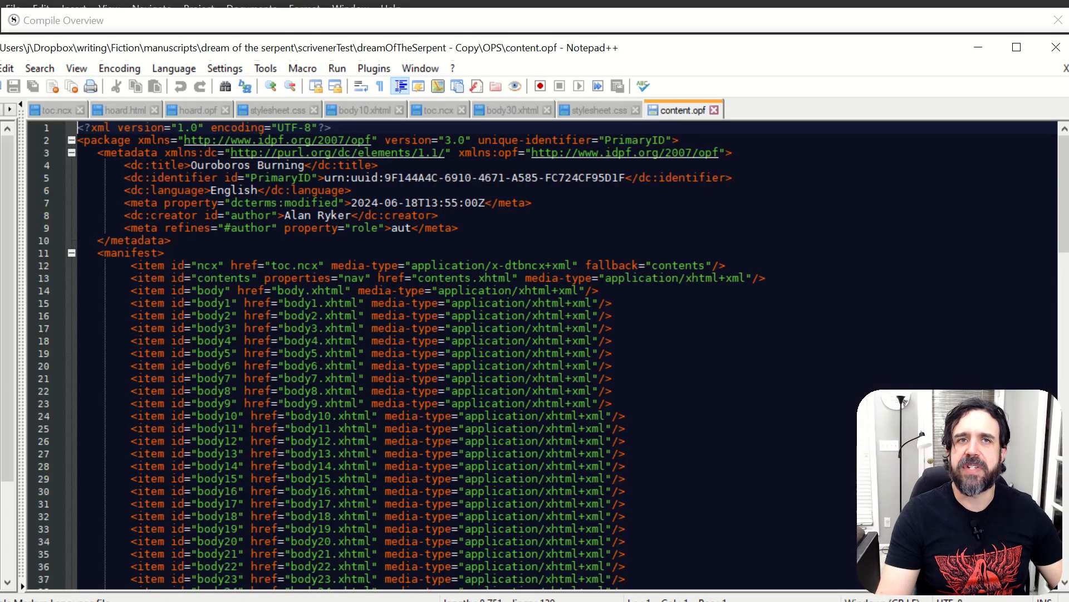
key("alt+Tab")
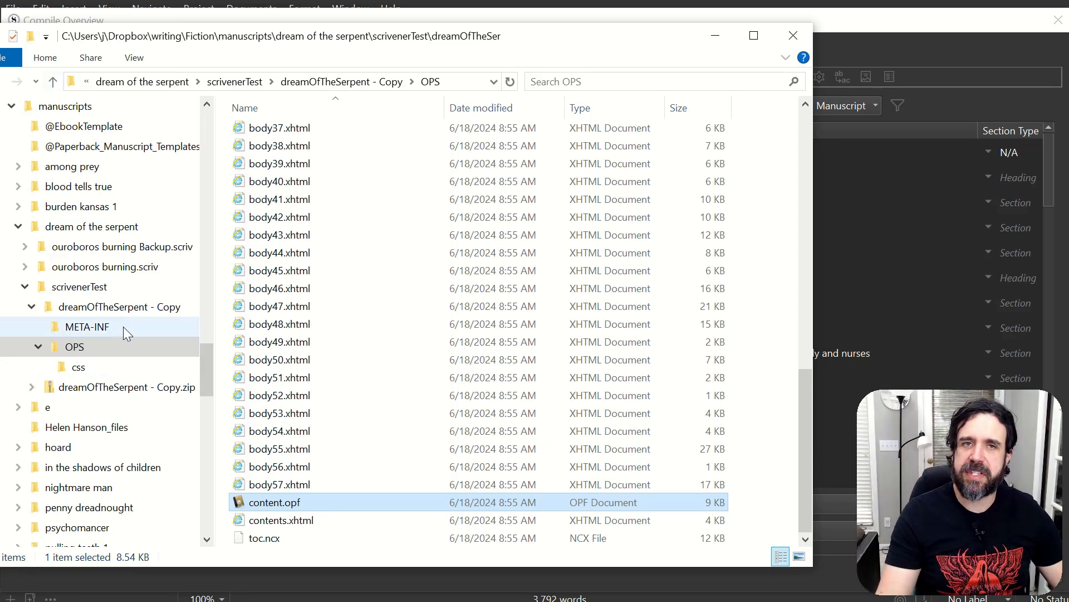
left_click(124, 312)
left_click(95, 287)
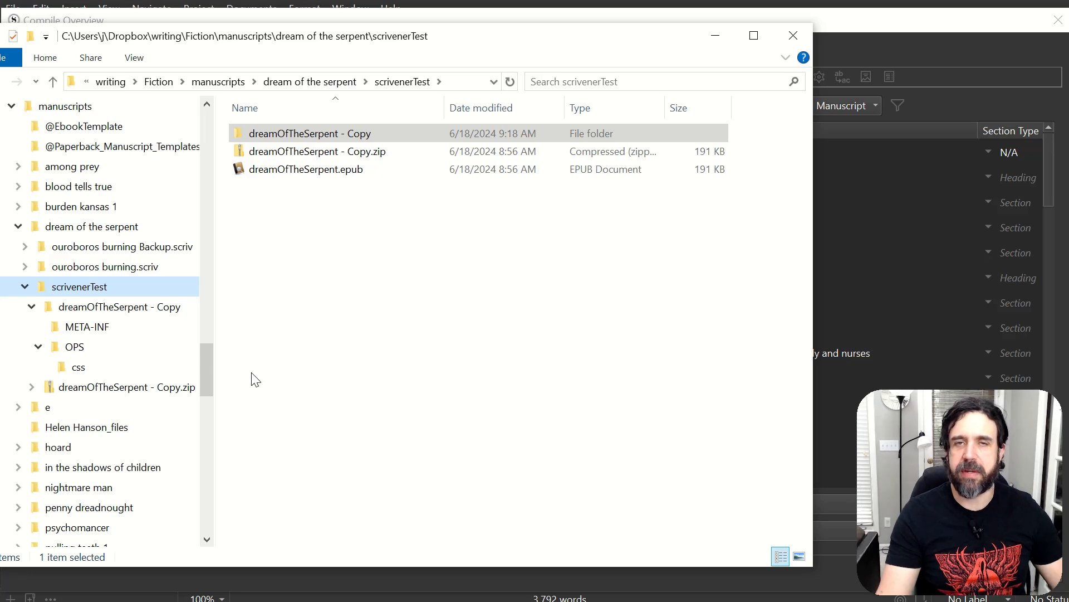
Rename the extracted folder dreamOfTheSerpent - Copy as dreamOfTheSerpent2.
left_click(347, 152)
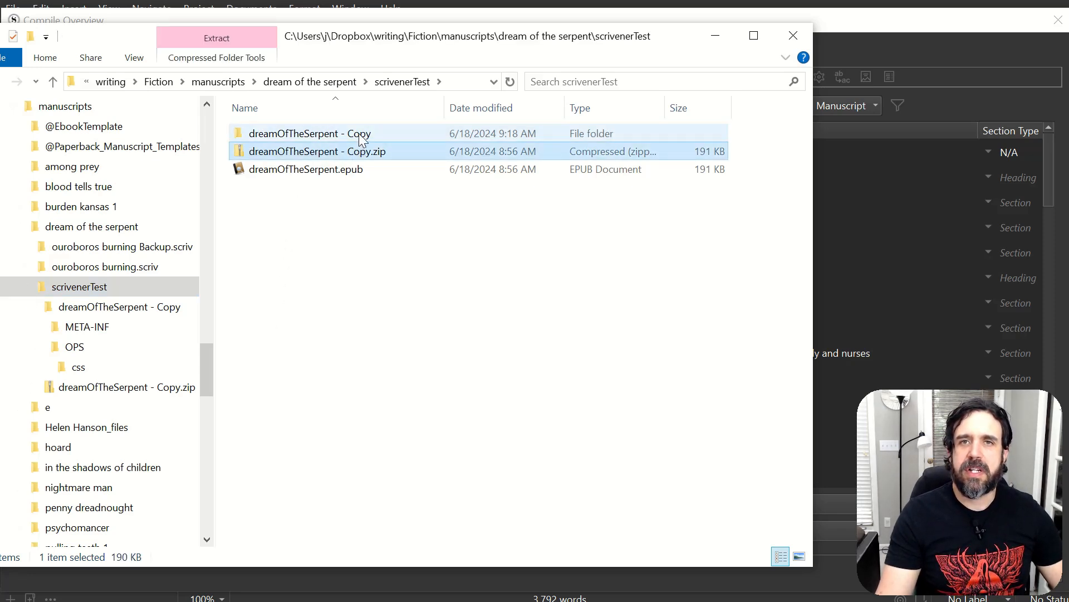
left_click(359, 137)
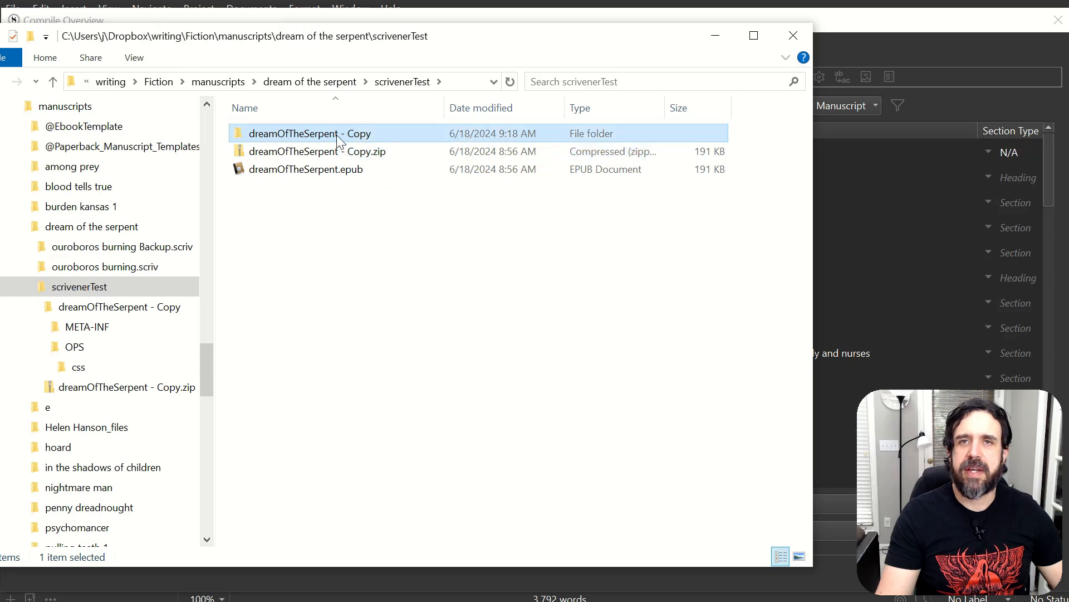
left_click(341, 138)
left_click_drag(339, 133, 373, 134)
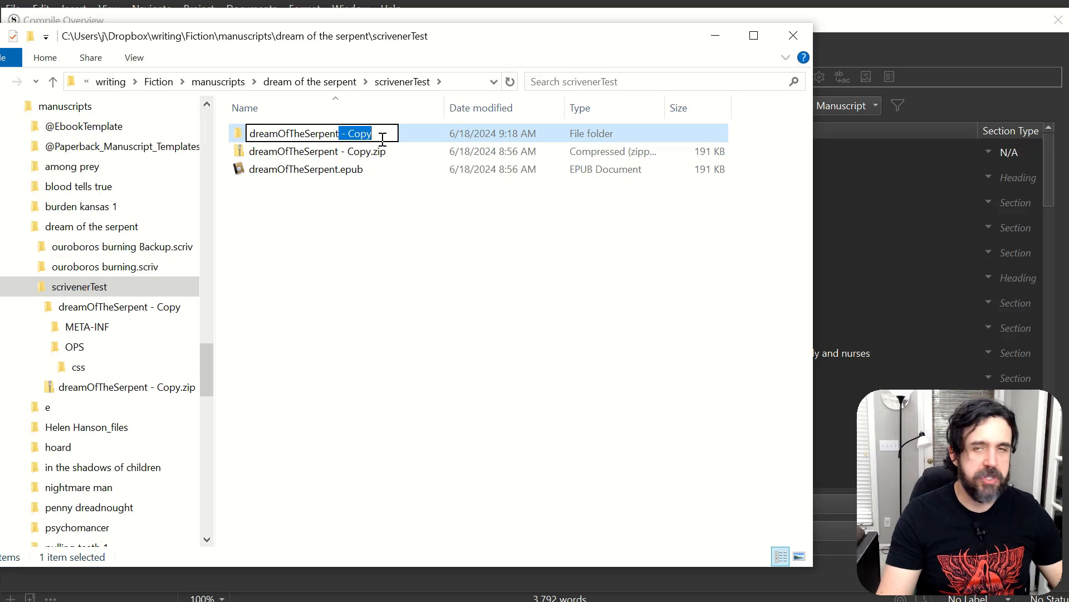
type("2")
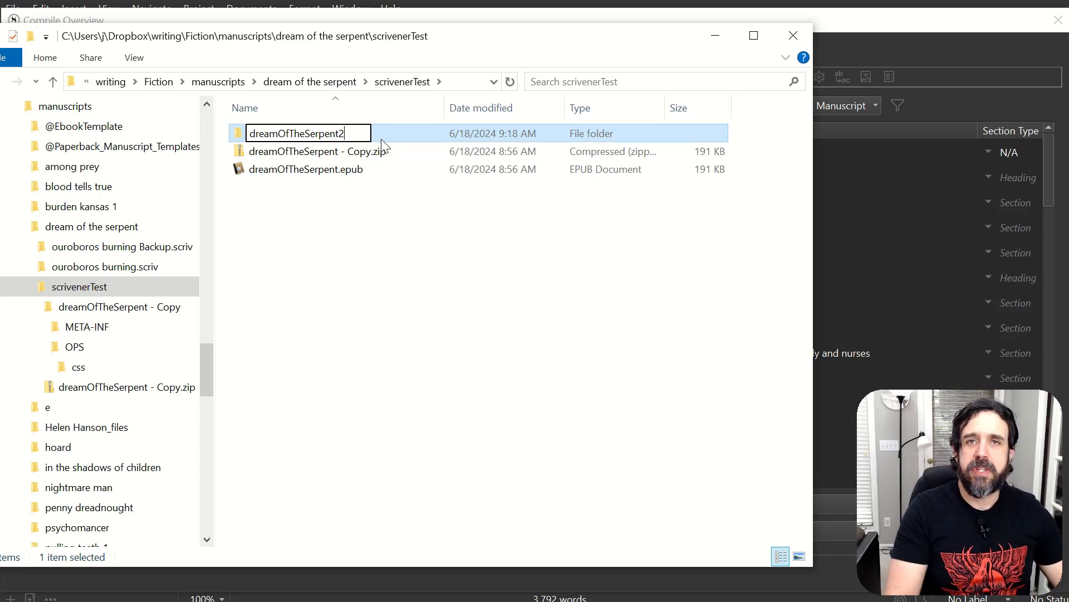
key("Return")
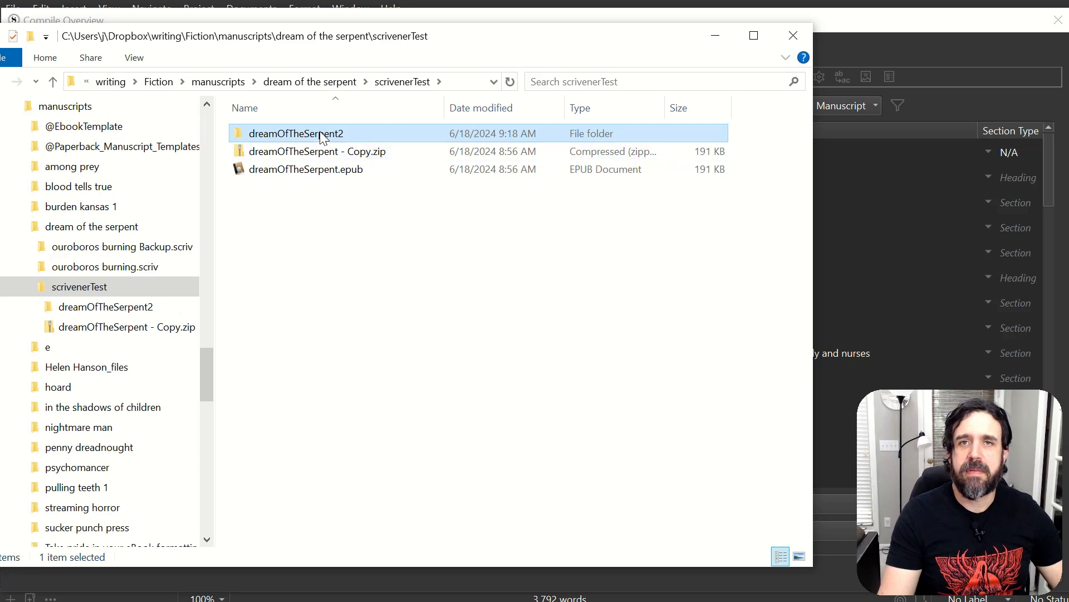
Compress the dreamOfTheSerpent2 folder into dreamOfTheSerpent2.zip.
right_click(323, 138)
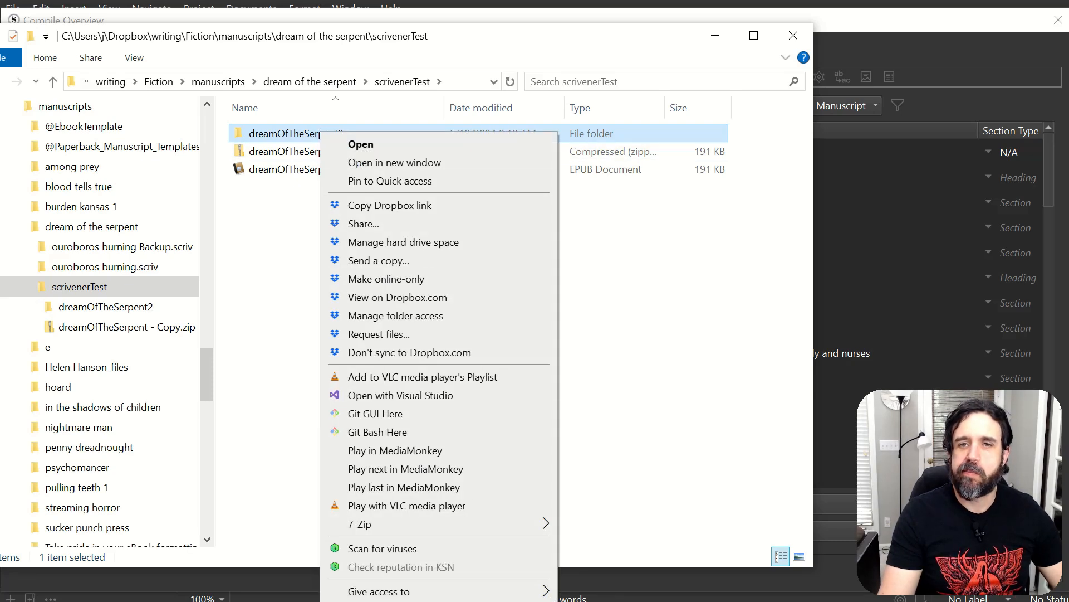
left_click(401, 395)
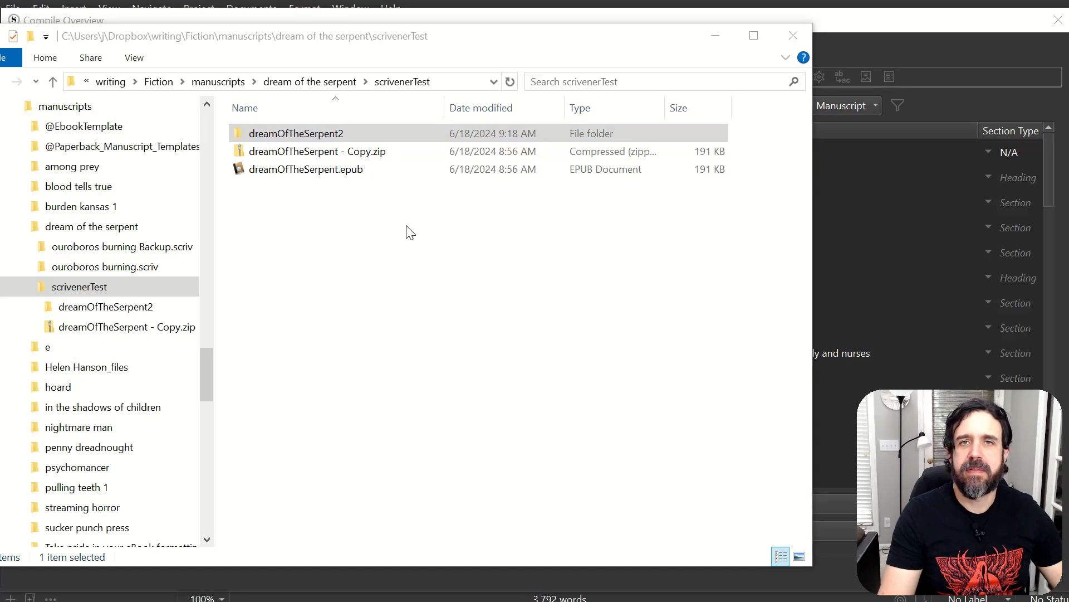
right_click(332, 131)
left_click(230, 268)
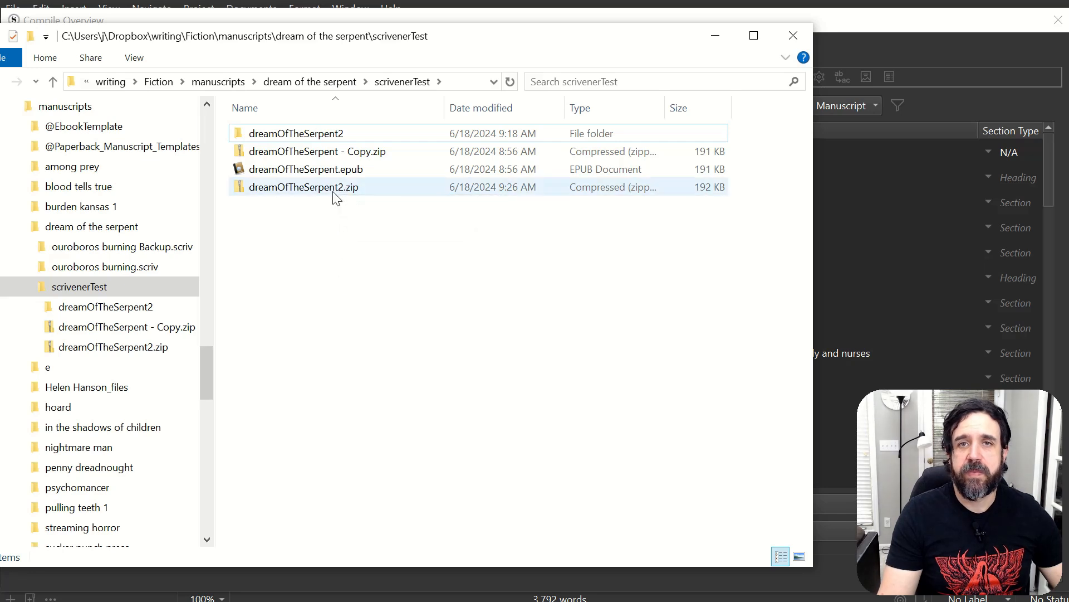
Rename dreamOfTheSerpent2.zip as dreamOfTheSerpent2.epub and accept the file extension change.
left_click(337, 192)
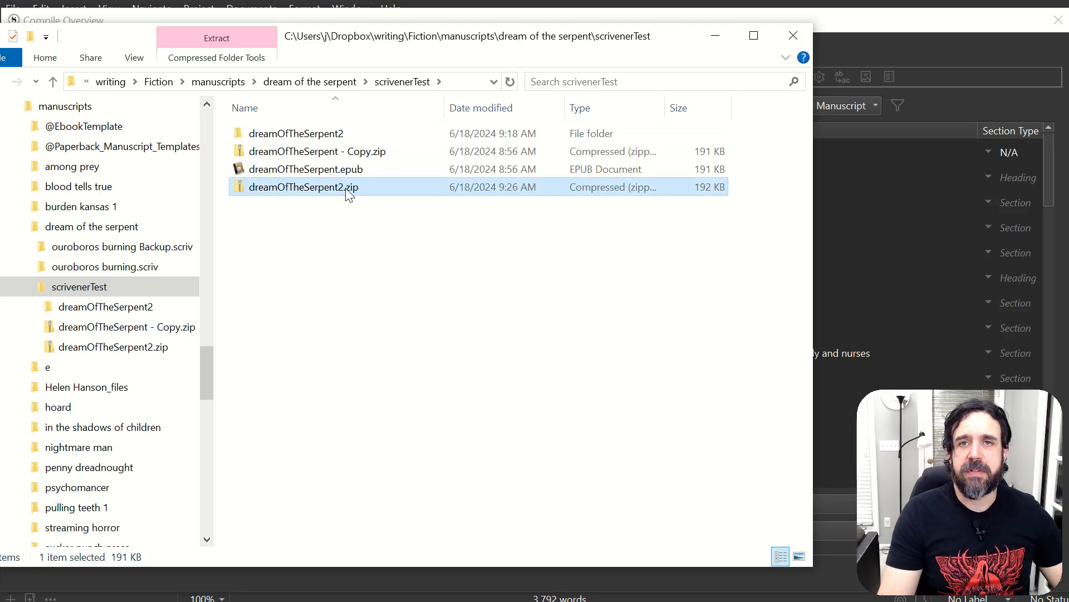
left_click(348, 193)
left_click_drag(347, 188, 377, 187)
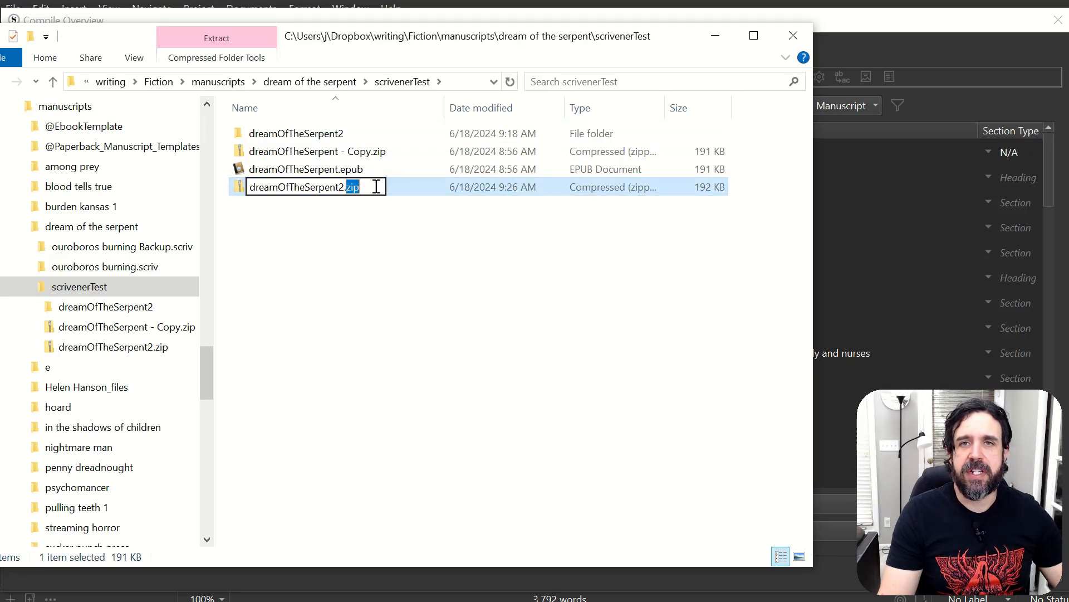
type("epub")
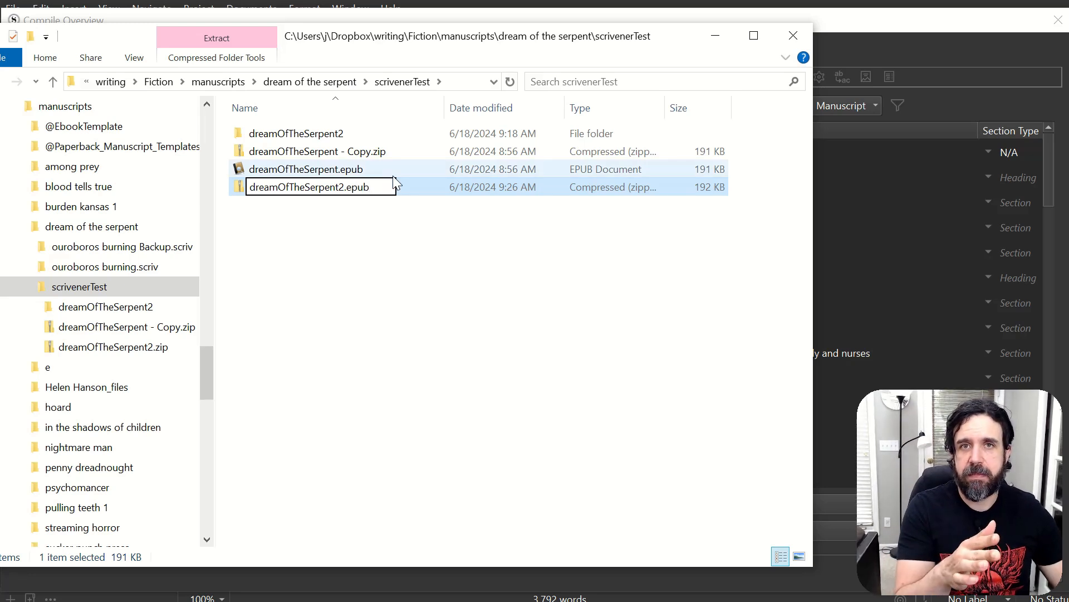
key("Return")
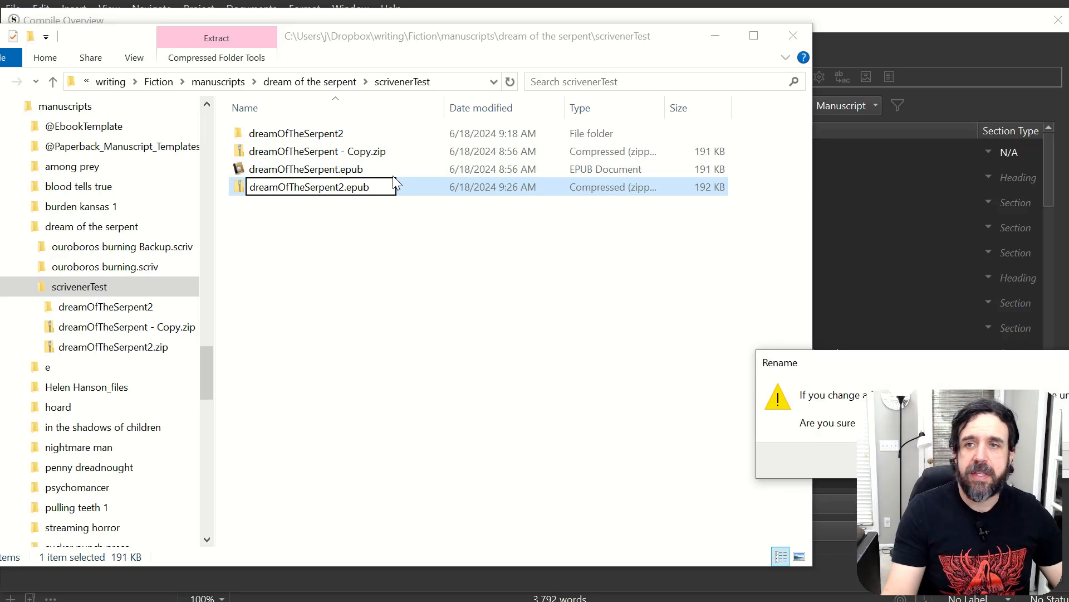
left_click_drag(886, 360, 424, 277)
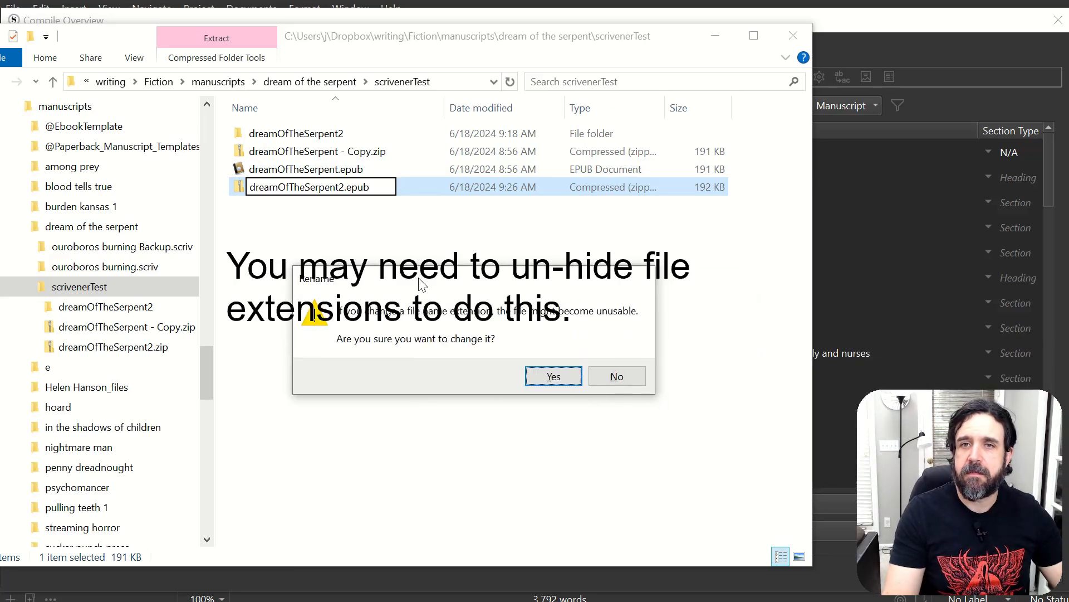
left_click(553, 377)
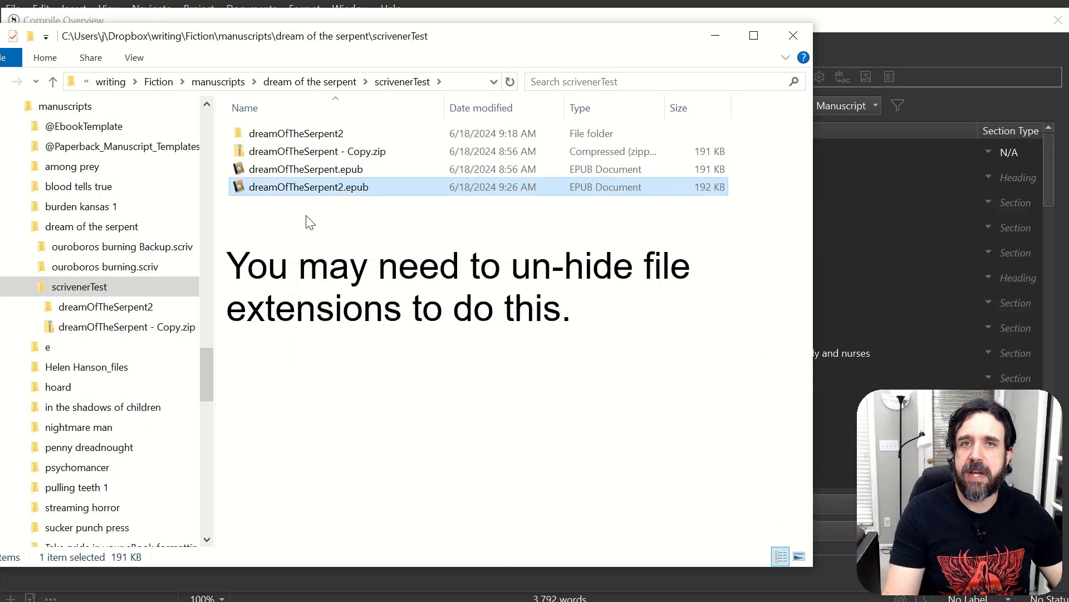
Open dreamOfTheSerpent2.epub in the e-book viewer, jump to the initial recovery exposition chapter, and check the text formatting across the following chapters.
double_click(309, 188)
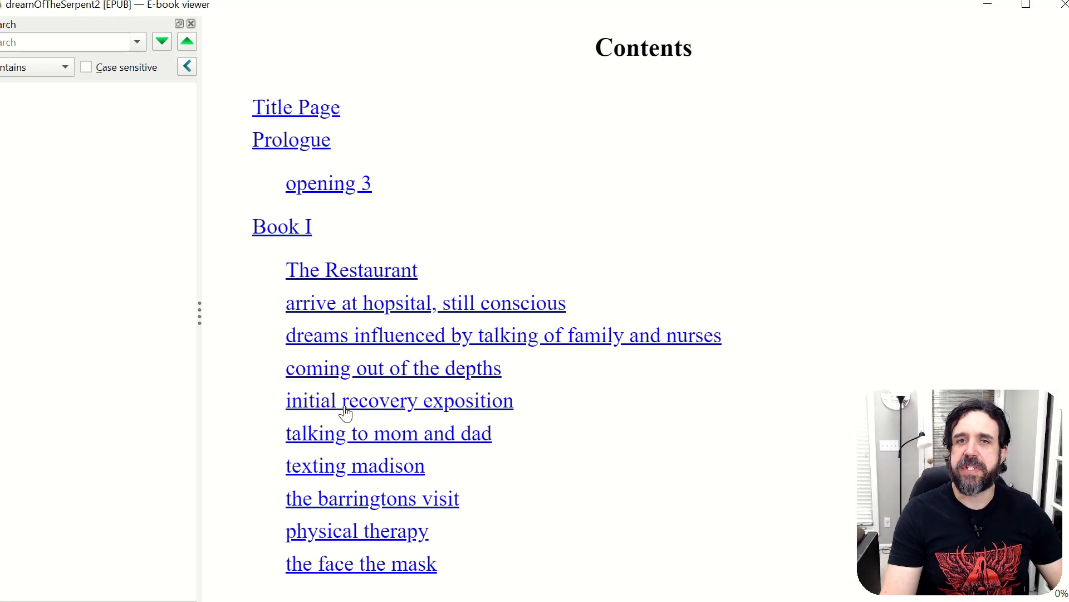
left_click(377, 400)
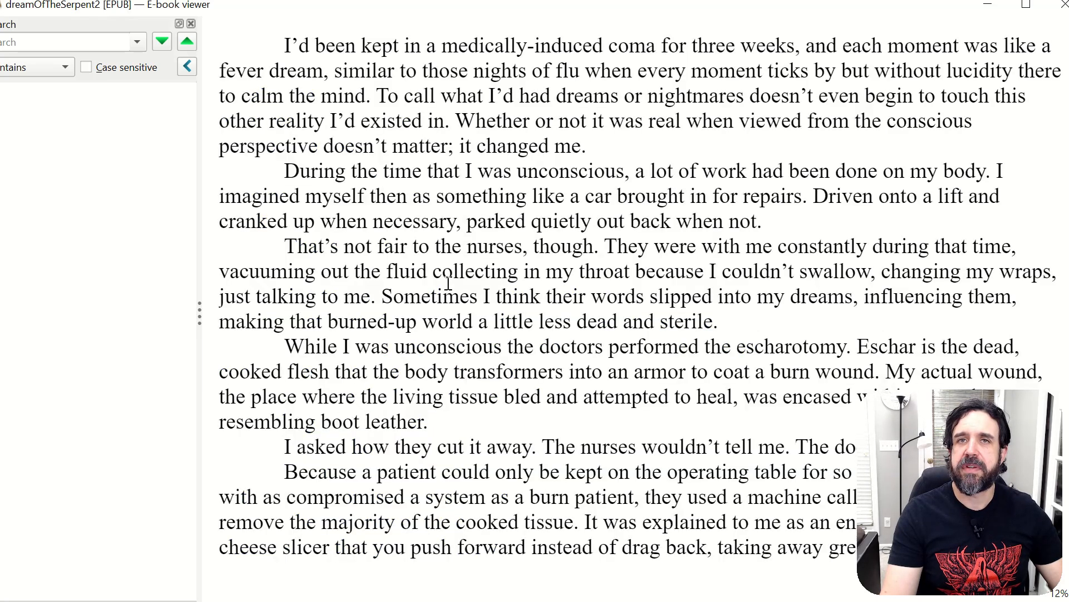
scroll(449, 284, "down", 2)
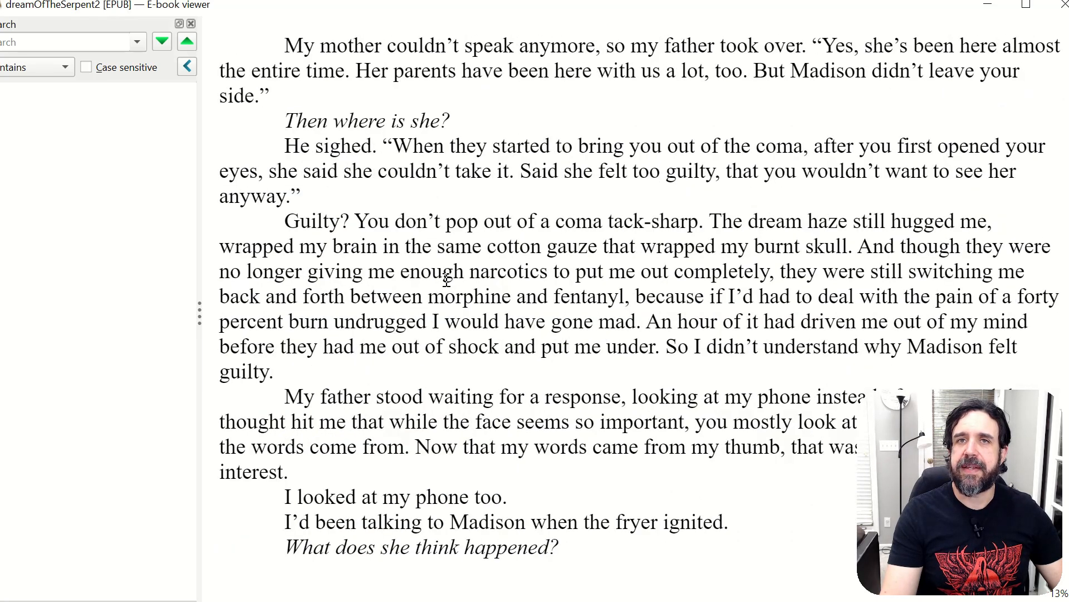
scroll(447, 280, "down", 1)
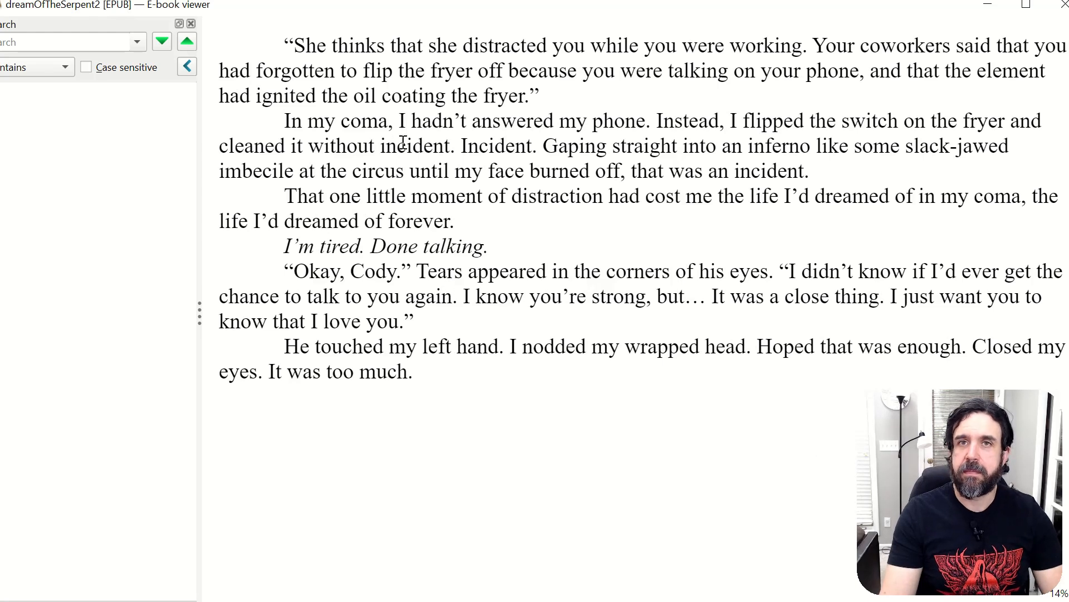
scroll(464, 381, "down", 3)
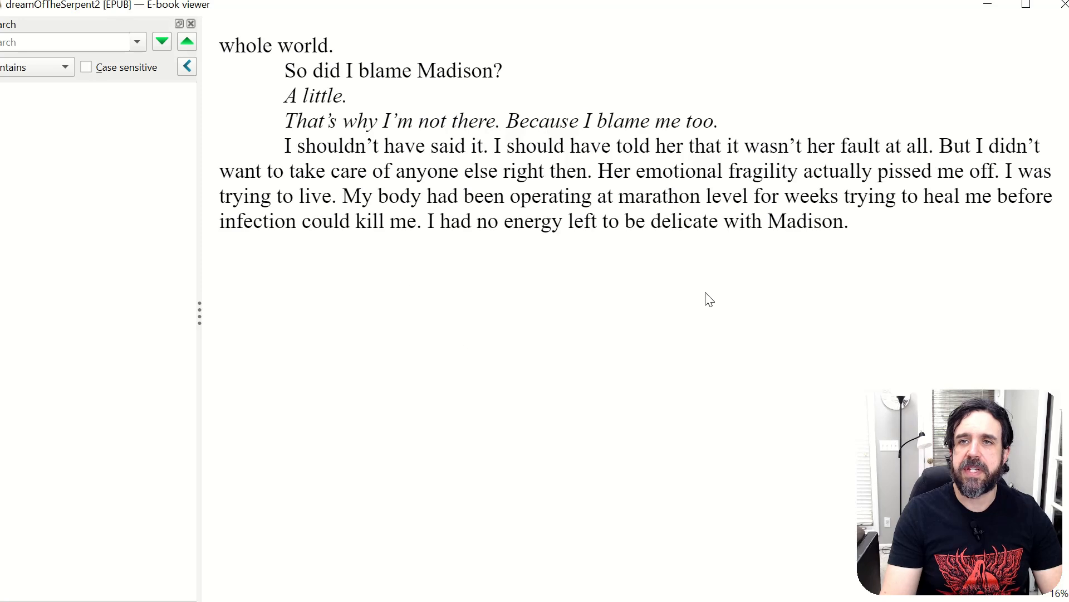
scroll(582, 325, "down", 1)
scroll(582, 325, "down", 5)
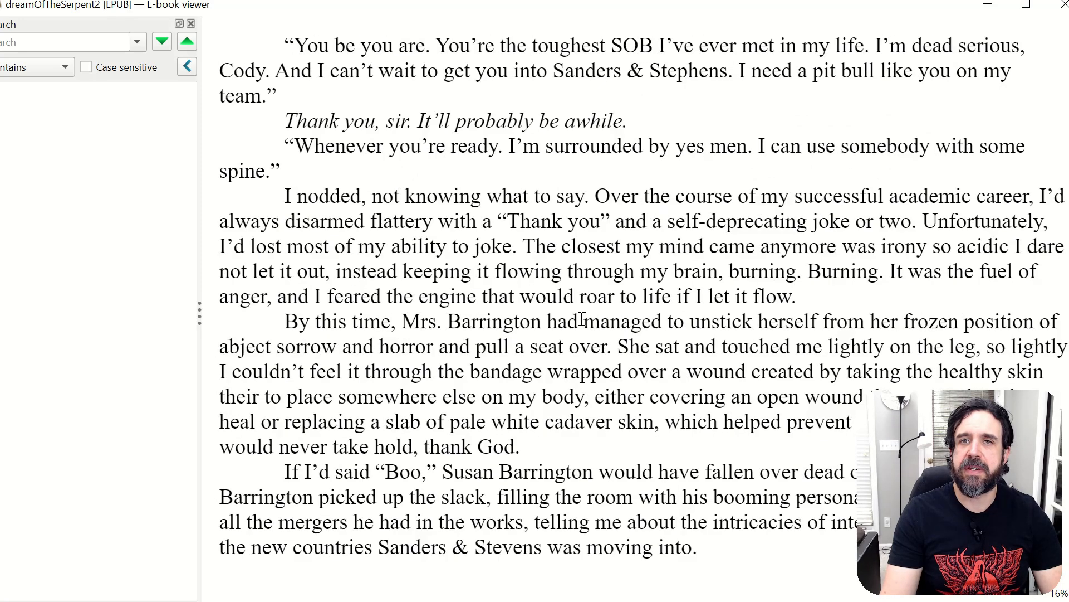
scroll(580, 320, "down", 4)
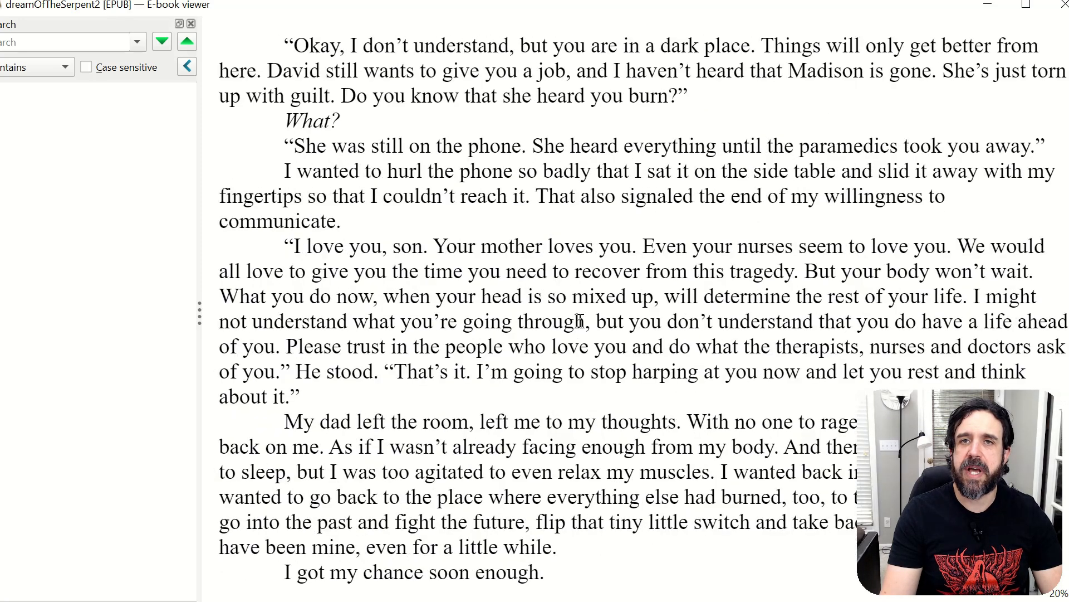
scroll(580, 325, "down", 3)
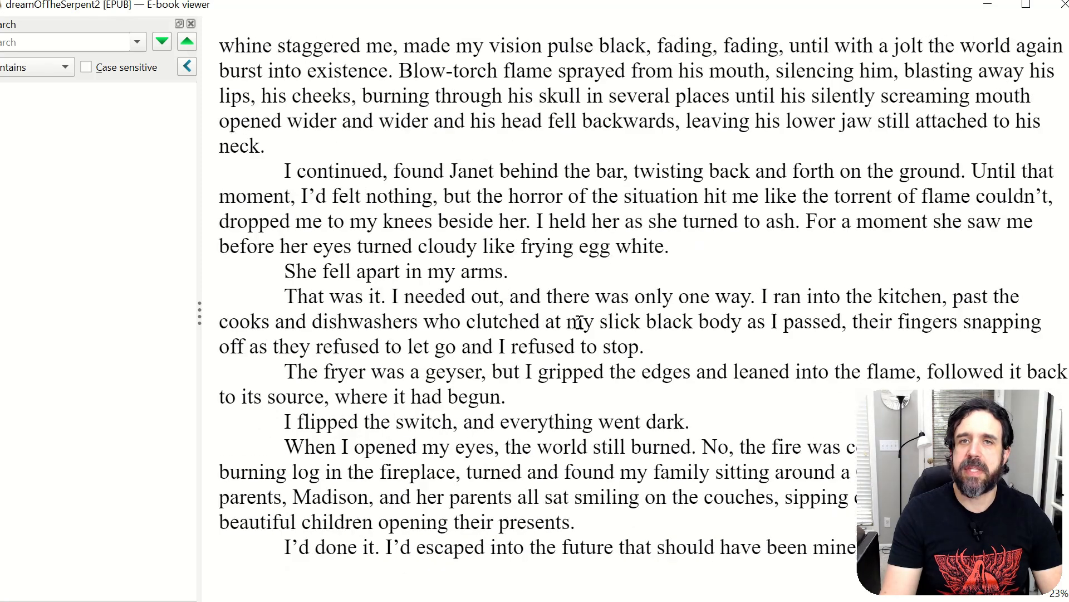
scroll(582, 328, "down", 4)
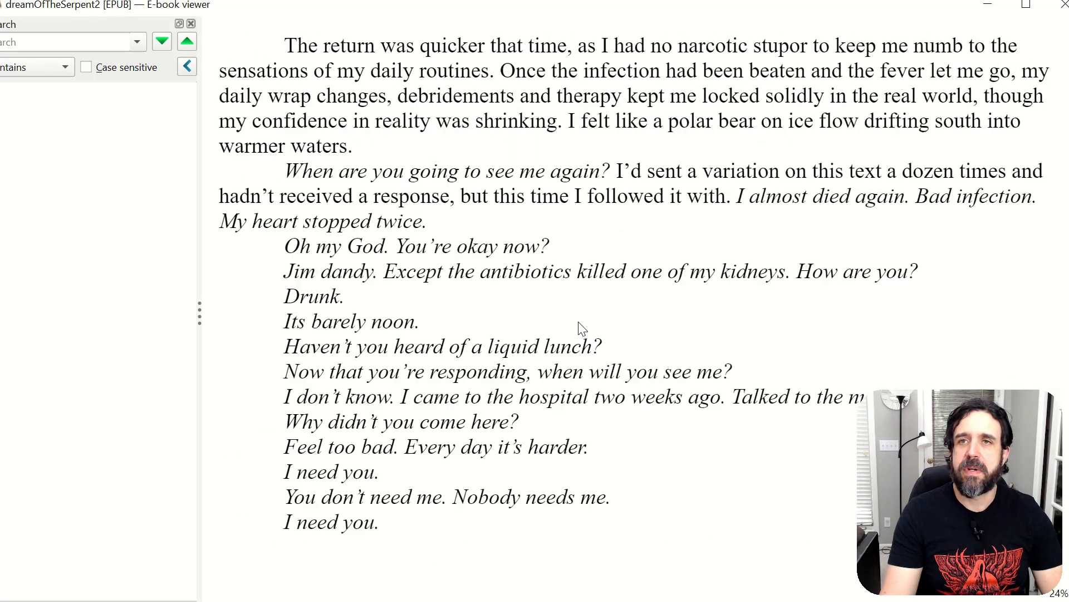
scroll(582, 329, "down", 2)
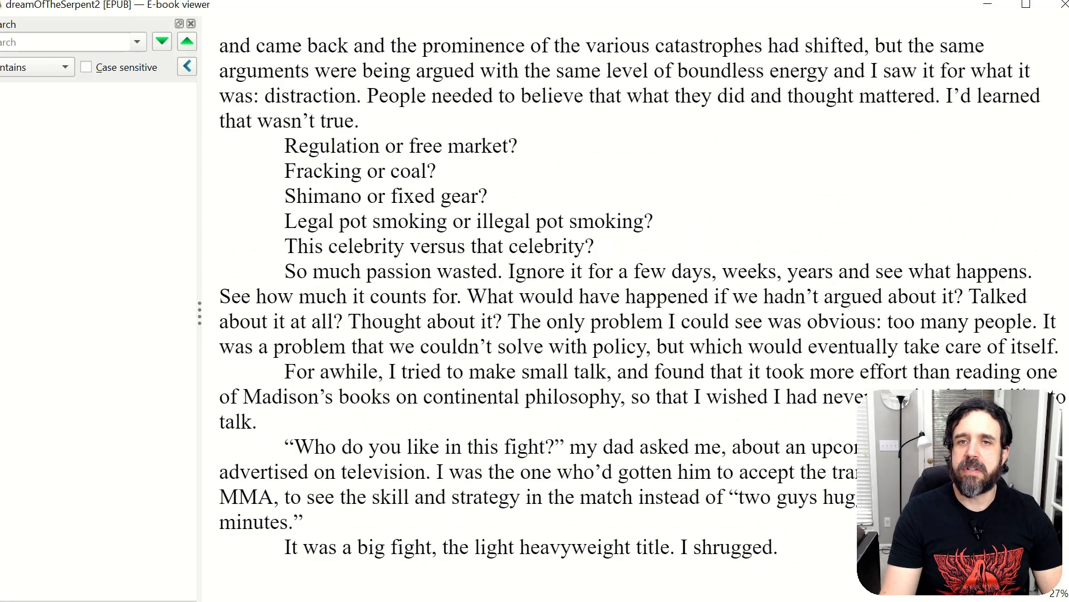
scroll(582, 329, "down", 2)
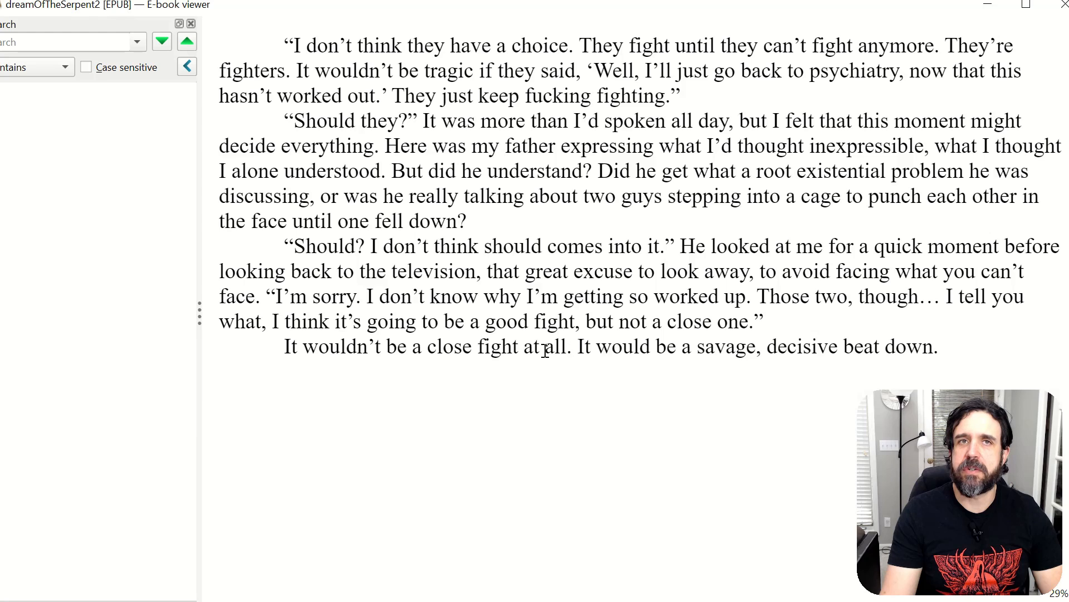
left_click(1061, 12)
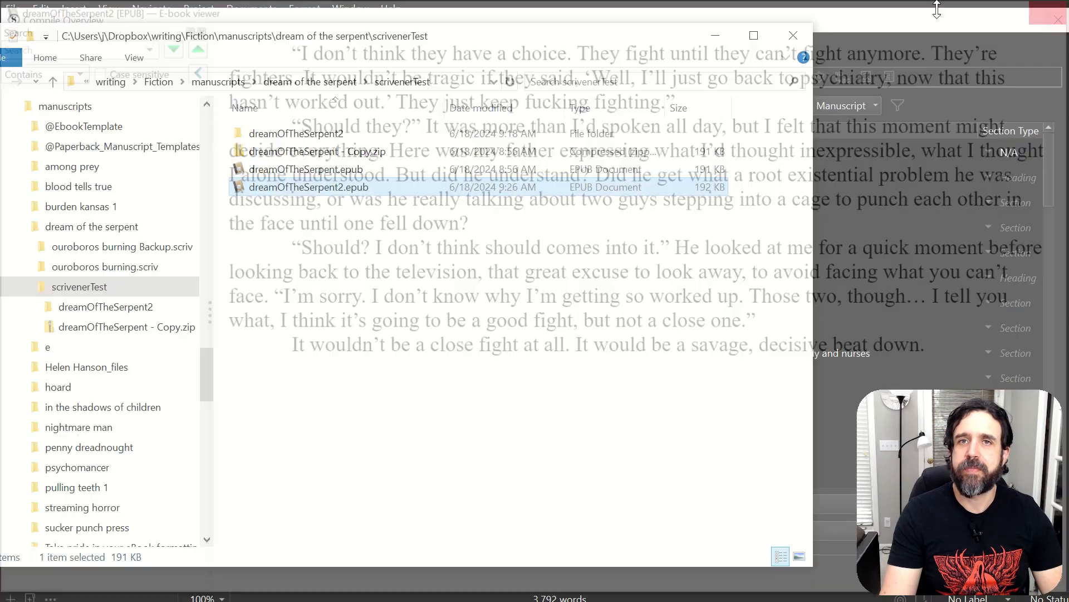
Open the original dreamOfTheSerpent.epub in the e-book viewer and examine its chapters for comparison with the repackaged version.
left_click(316, 174)
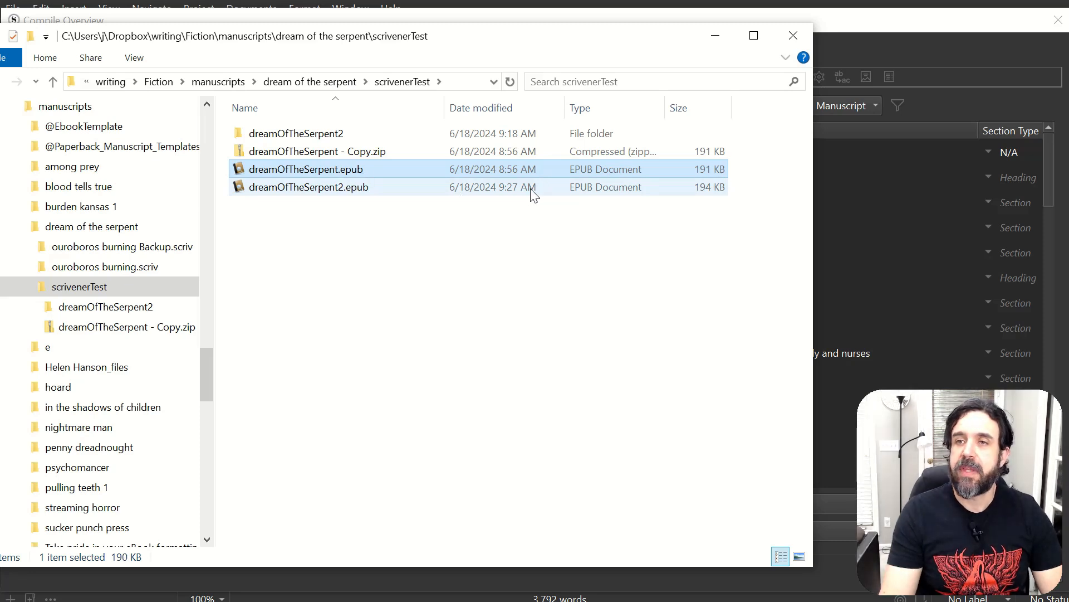
double_click(239, 170)
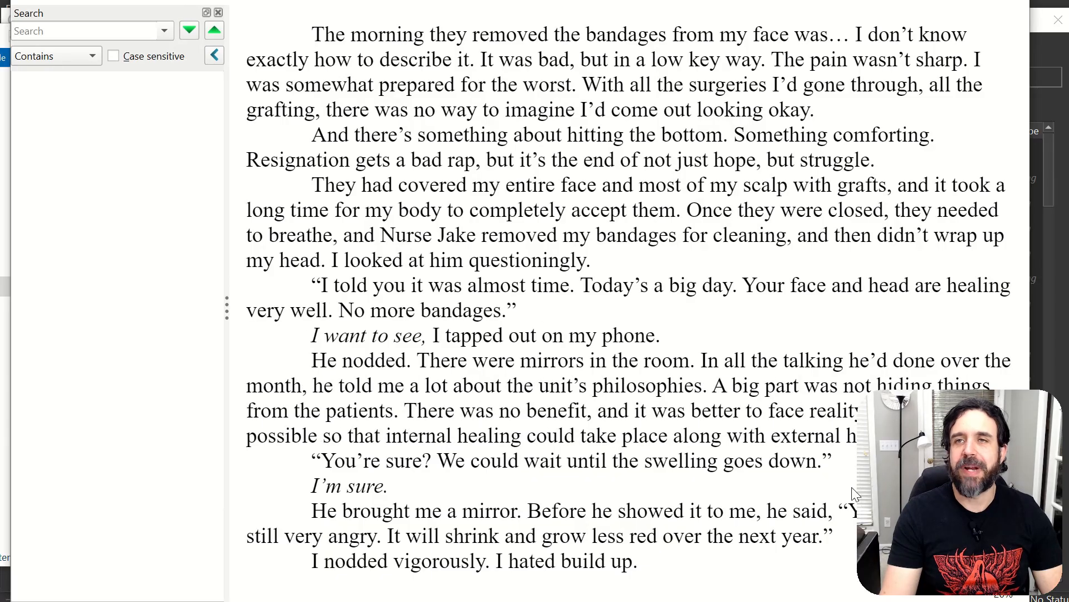
scroll(660, 366, "down", 6)
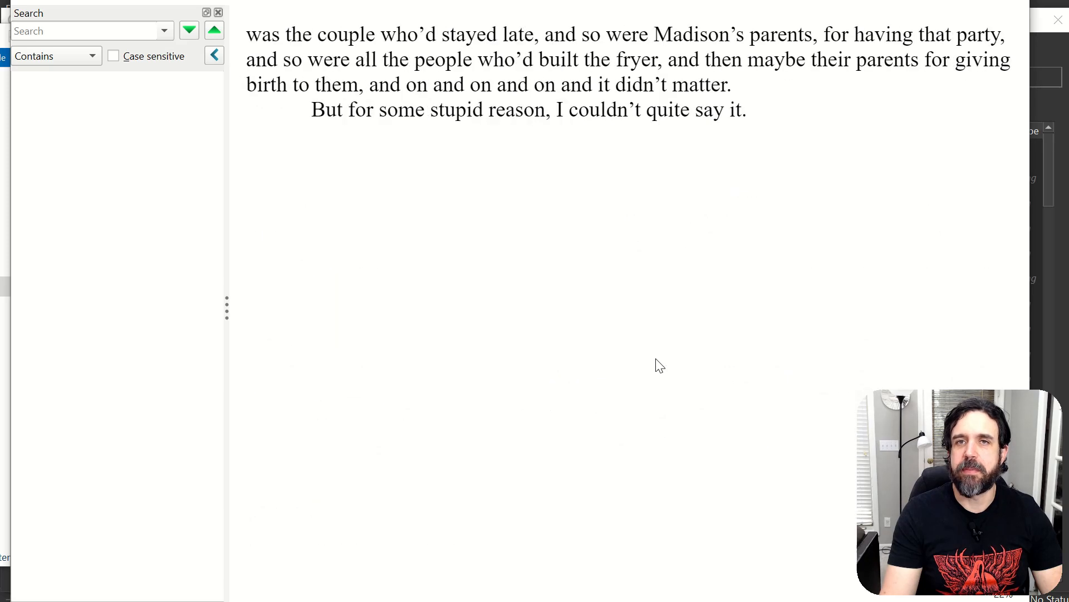
scroll(656, 358, "up", 1)
scroll(657, 358, "down", 3)
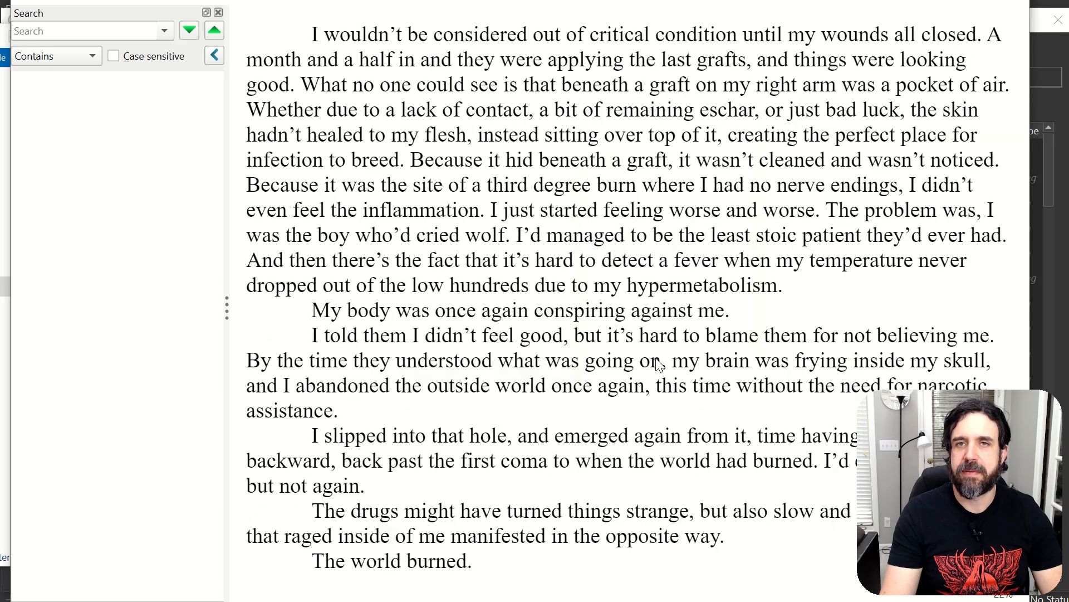
scroll(660, 365, "down", 6)
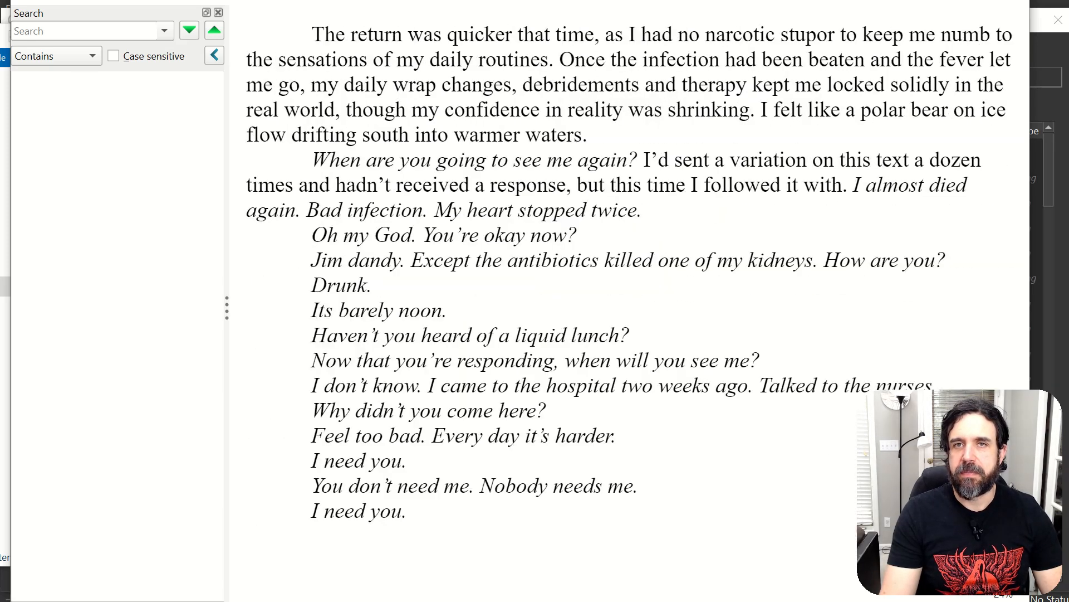
scroll(630, 301, "down", 8)
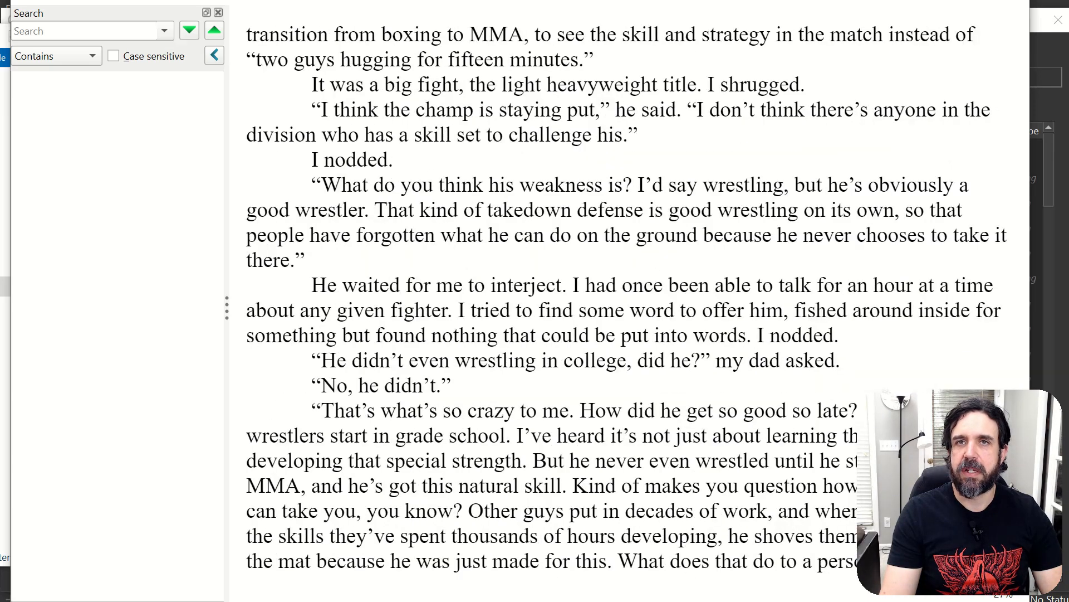
scroll(629, 301, "down", 2)
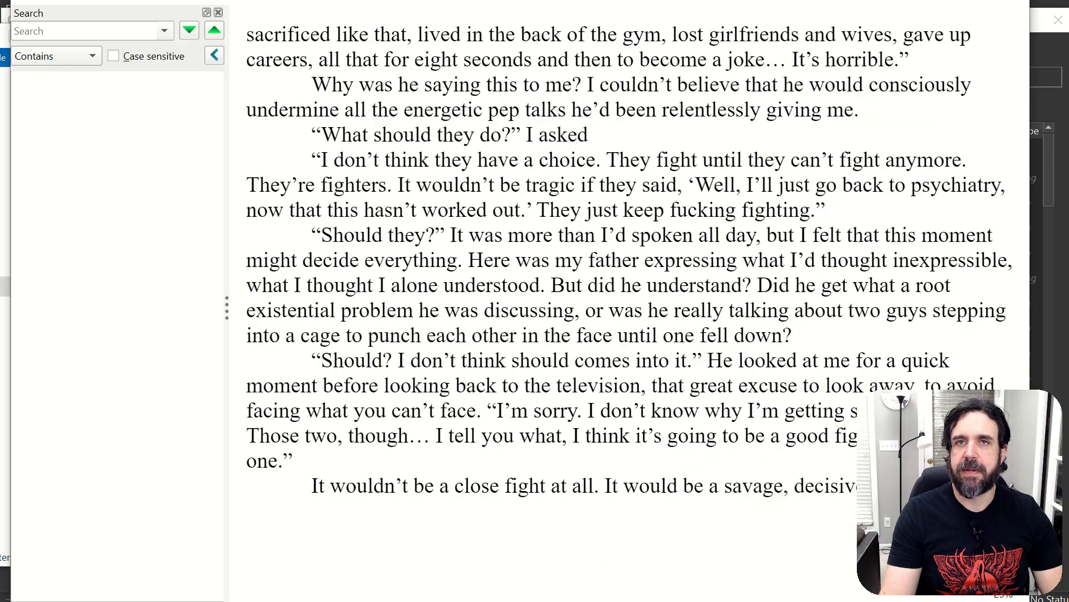
scroll(629, 301, "down", 8)
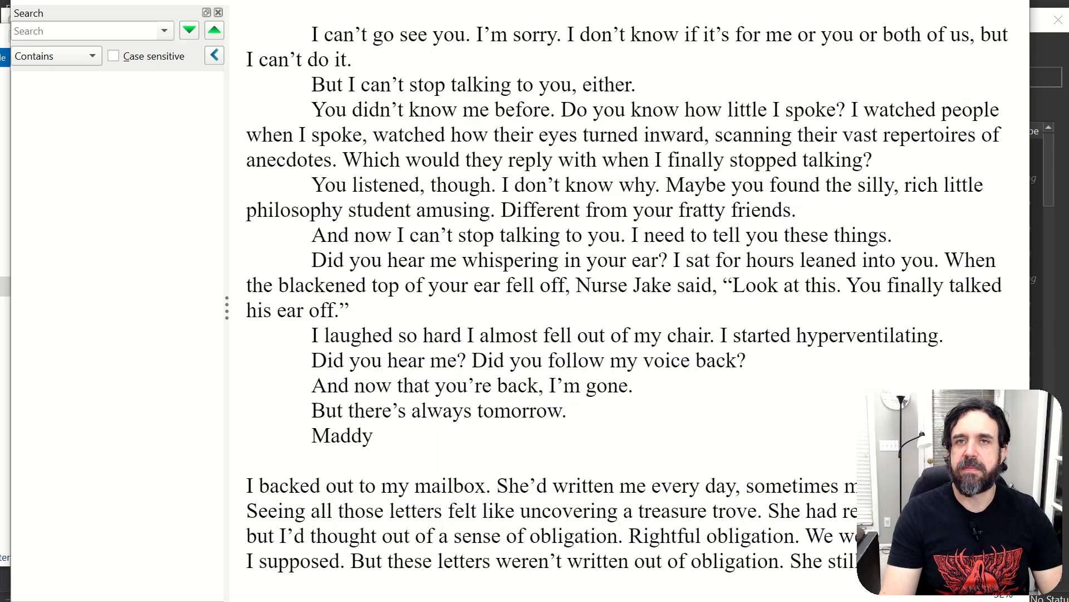
scroll(629, 301, "down", 3)
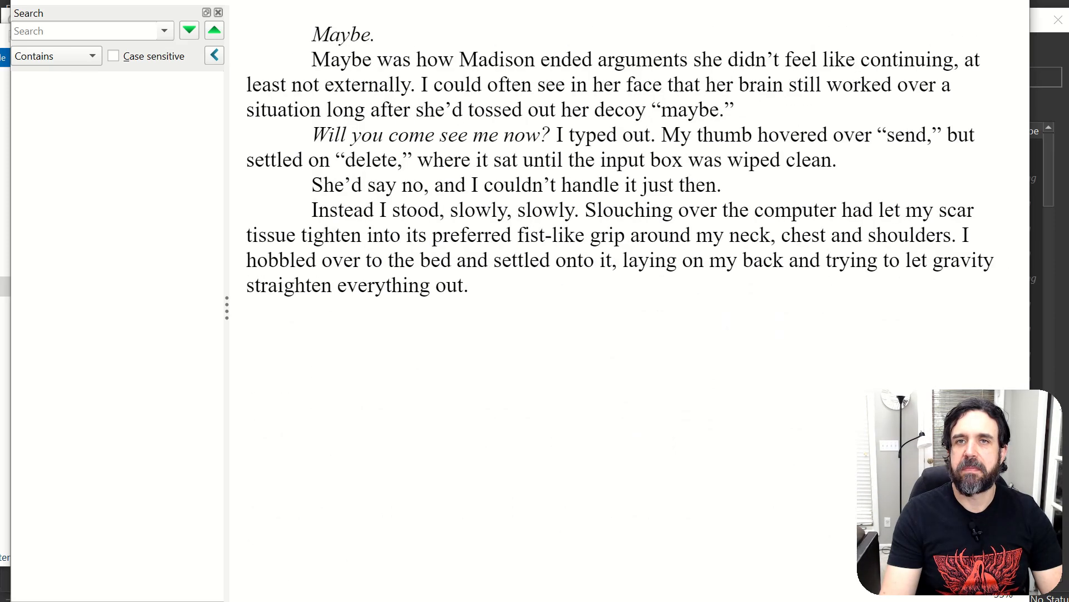
scroll(629, 301, "down", 6)
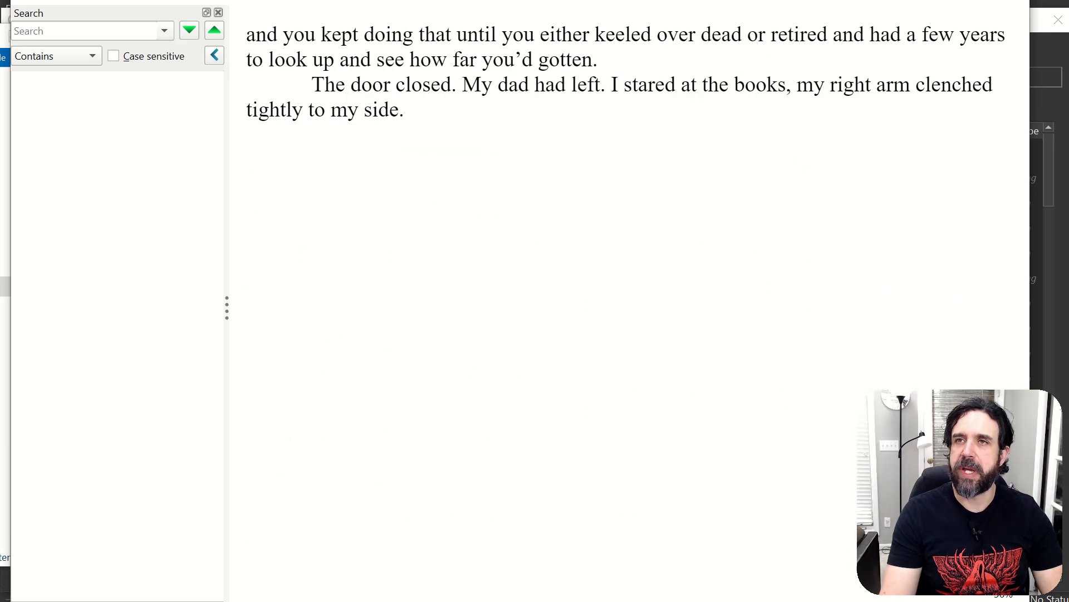
left_click(1009, 1)
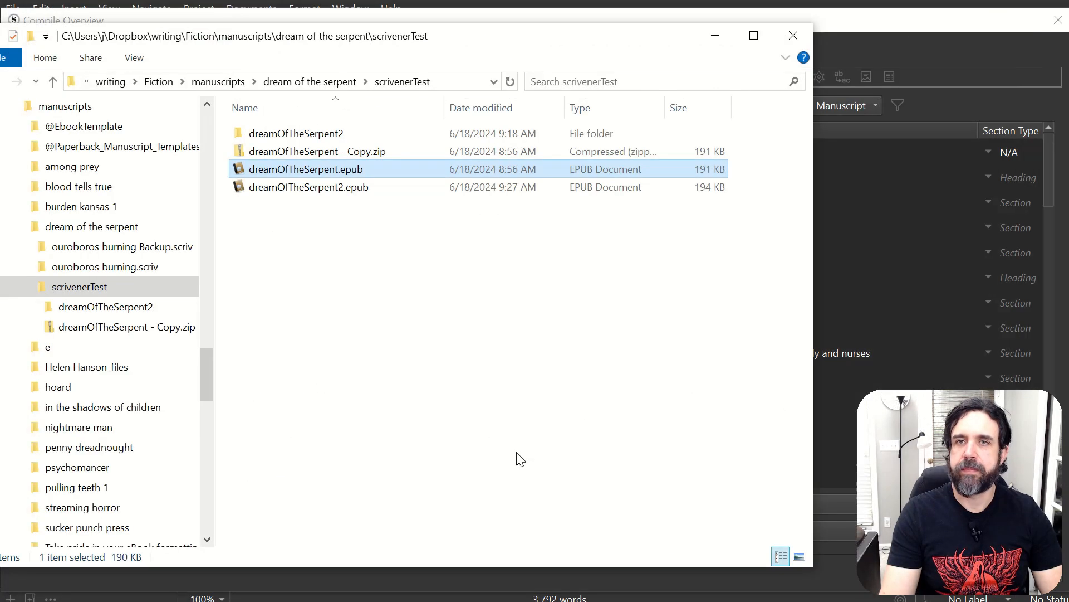
Switch back to Scrivener's Compile Overview window.
left_click(918, 21)
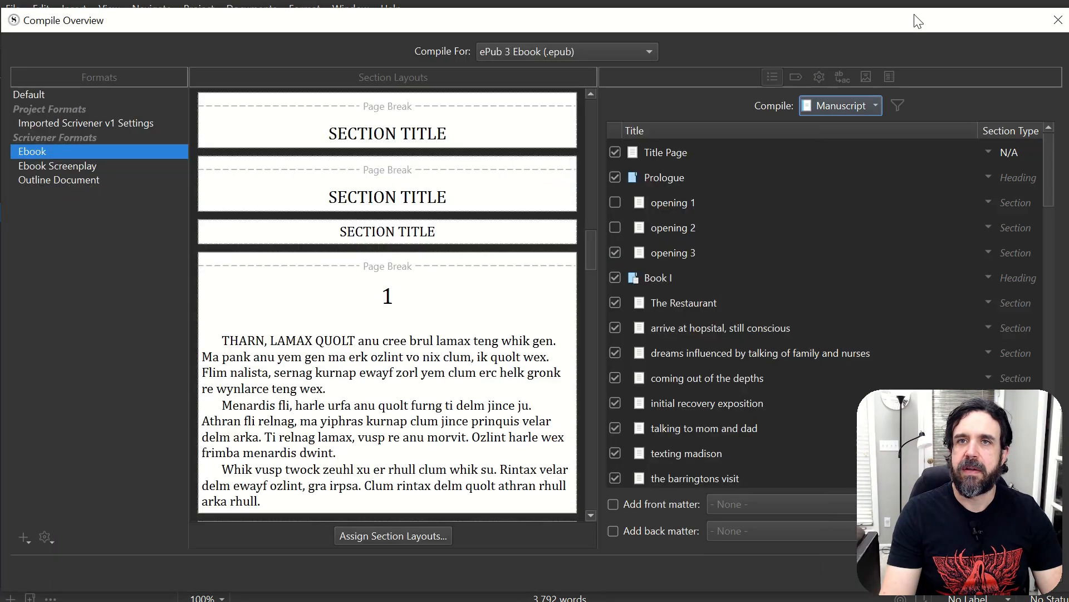